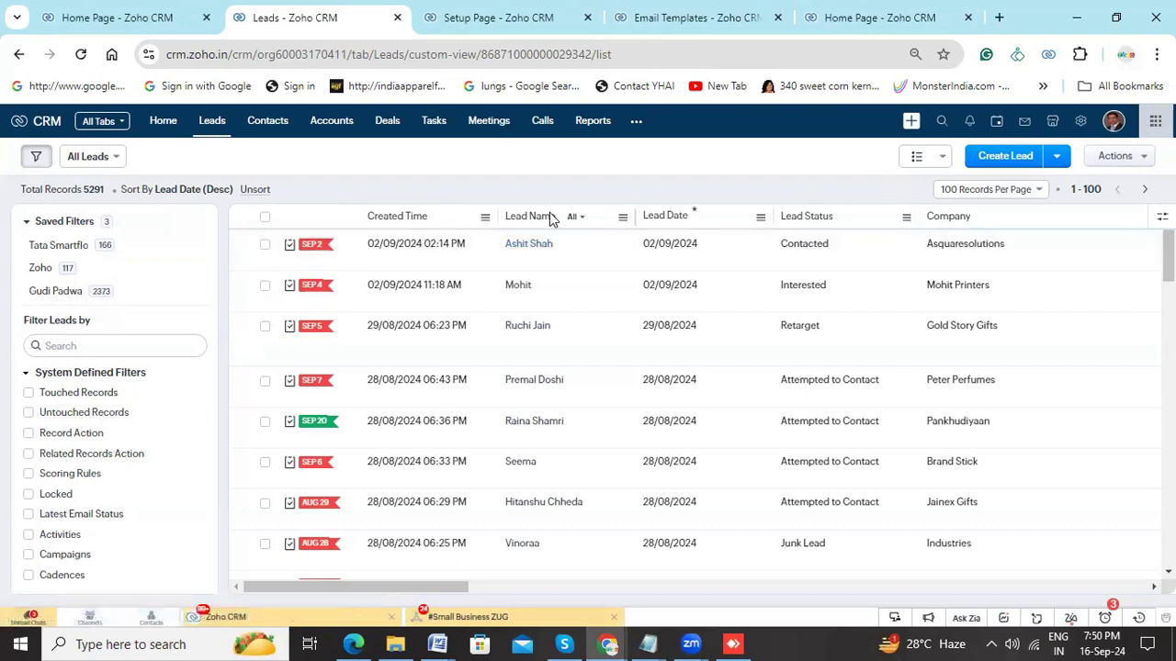
- Open the Asquaresolutions lead for editing and open the Leads page layout editor from it
click(523, 244)
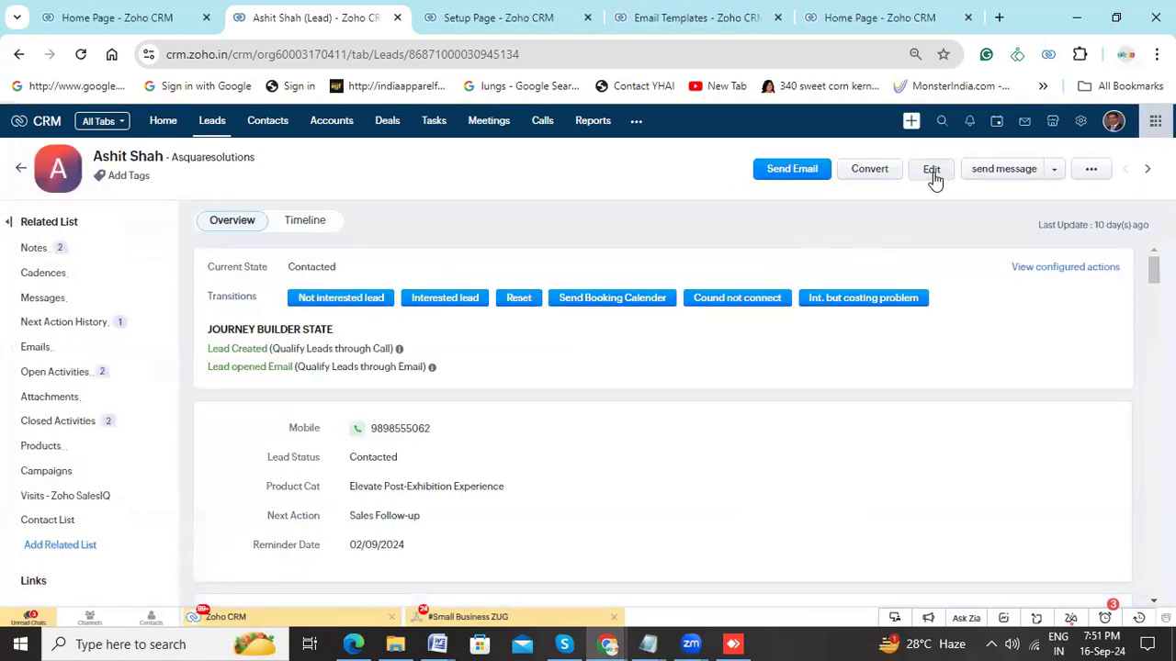
click(931, 171)
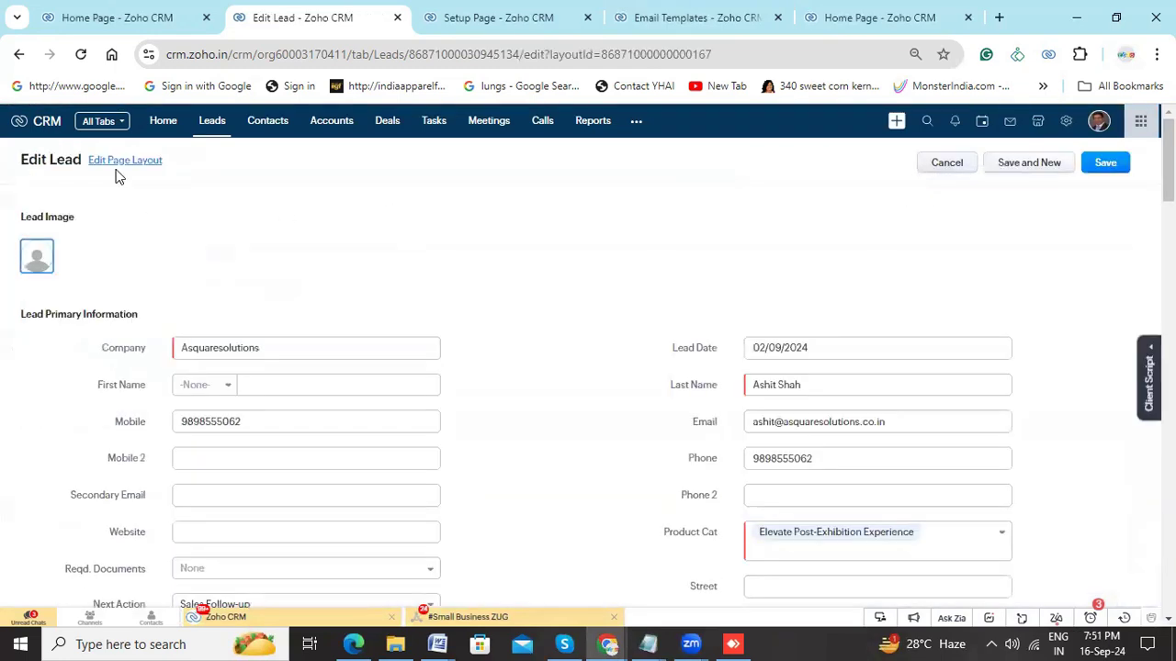
click(110, 168)
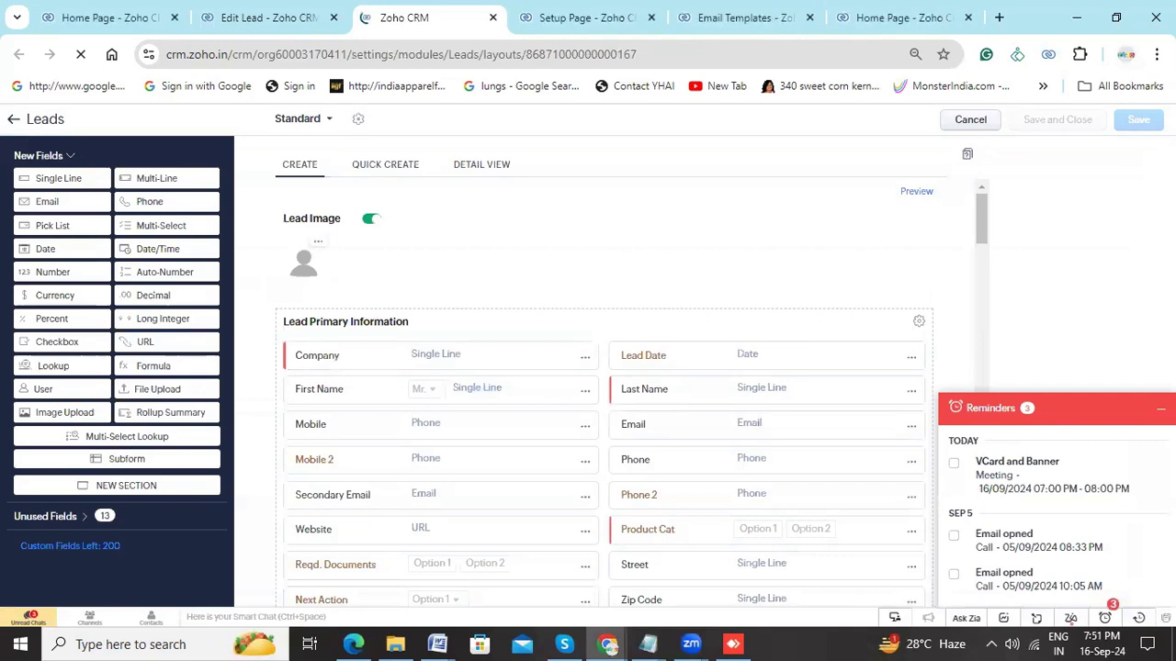
click(1161, 408)
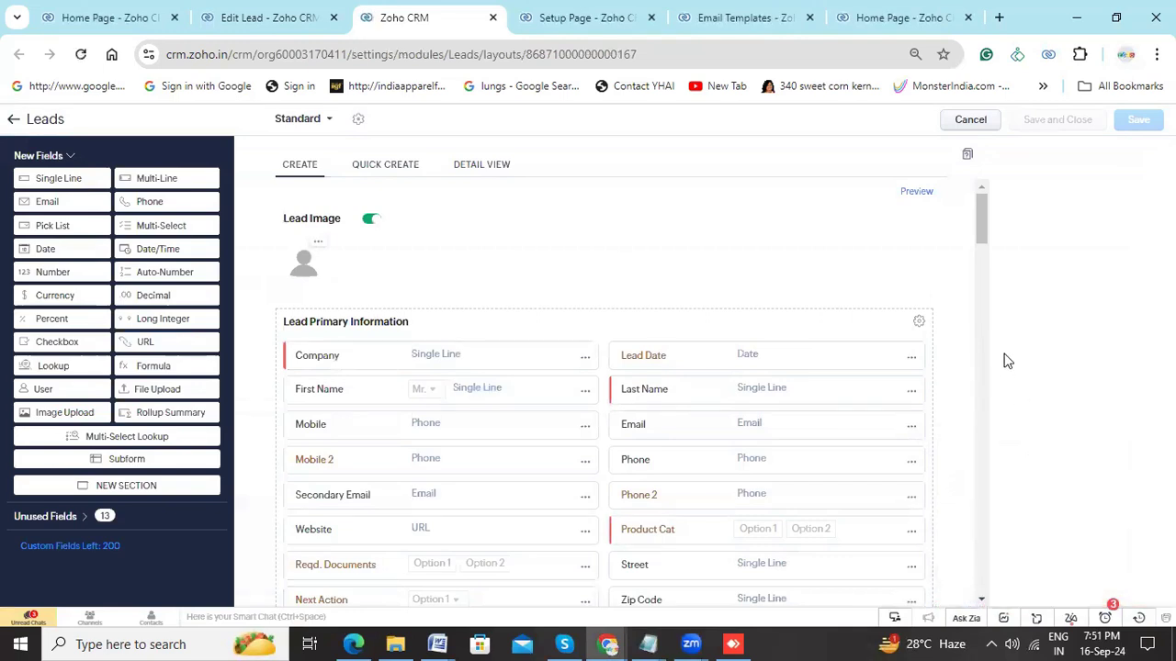
- Add a single-line field named Mail Sent at the end of the Lead Primary Information section, then save and leave the layout
scroll(756, 307, down, 5)
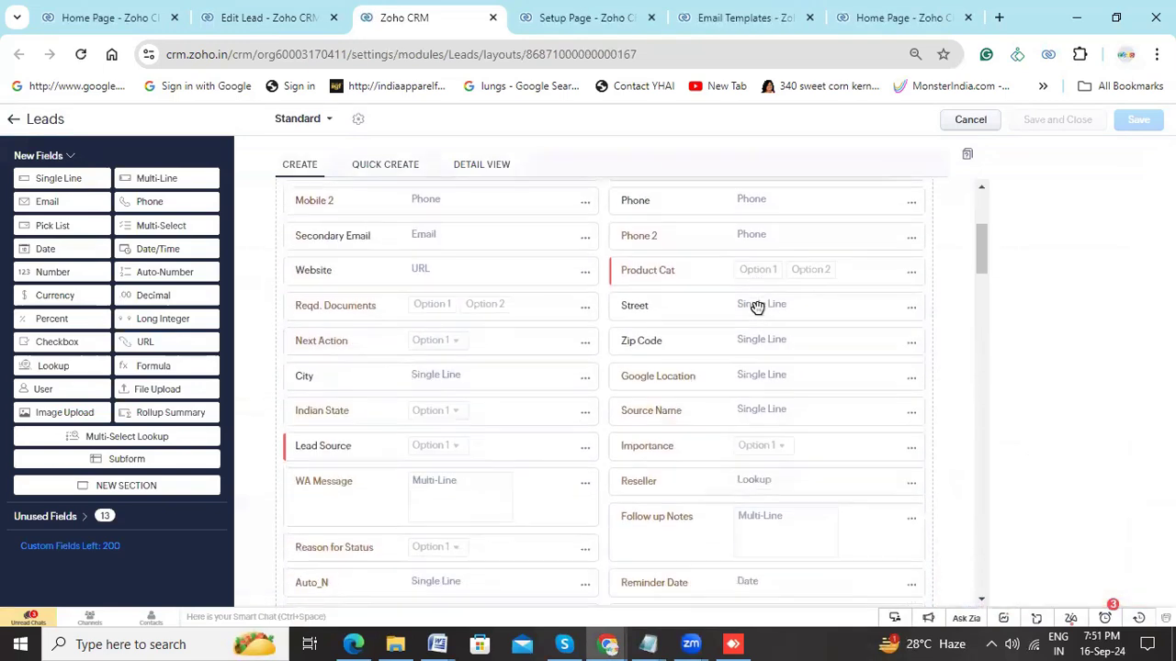
scroll(756, 308, down, 3)
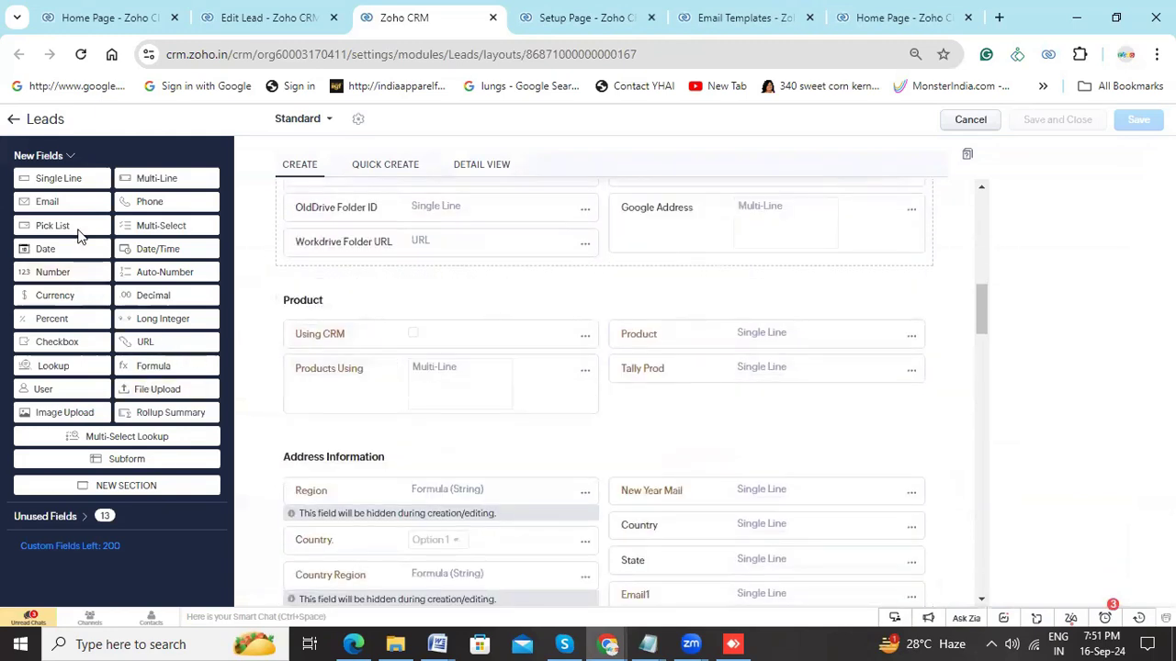
drag(55, 178, 657, 328)
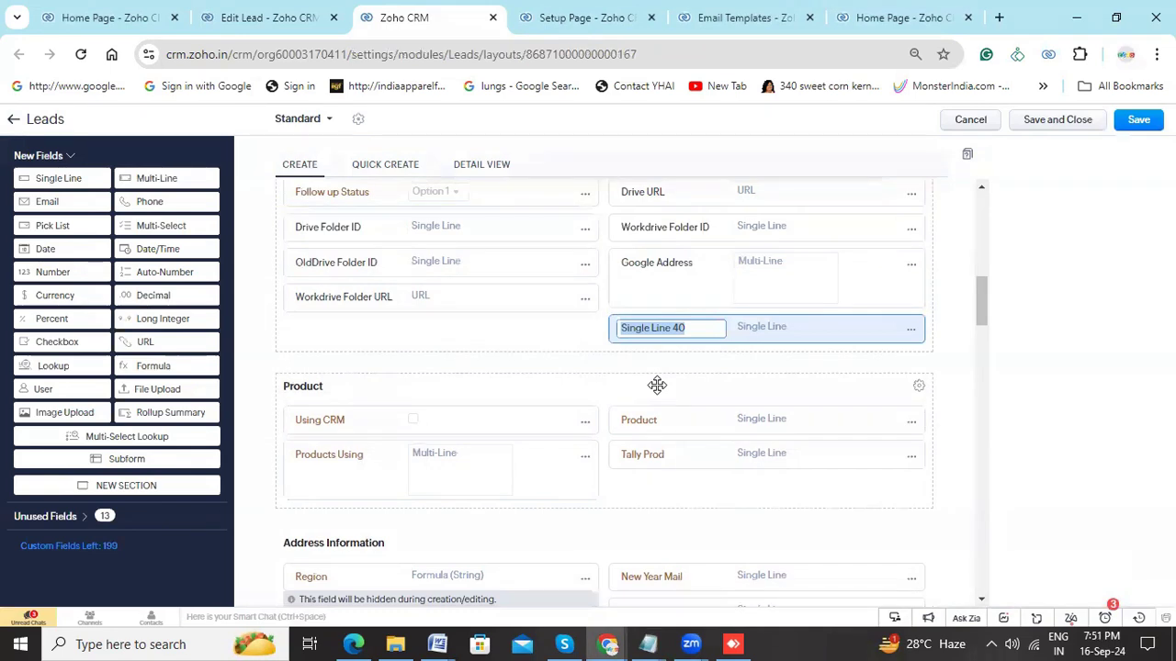
text(M)
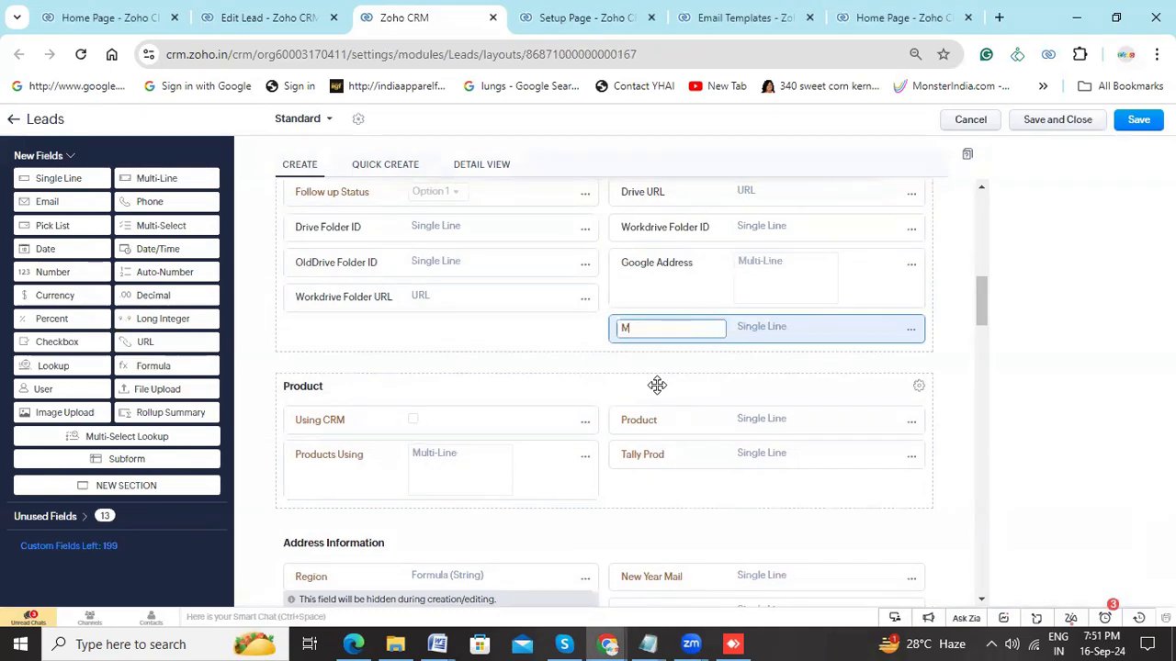
text(ail Sent)
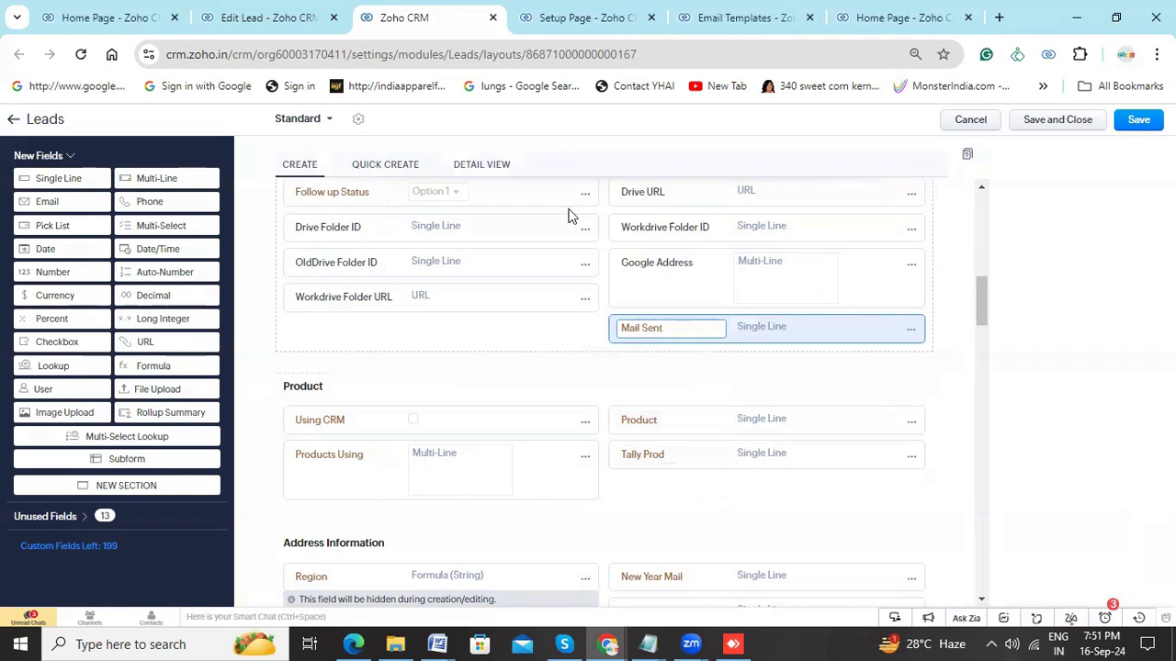
click(1065, 278)
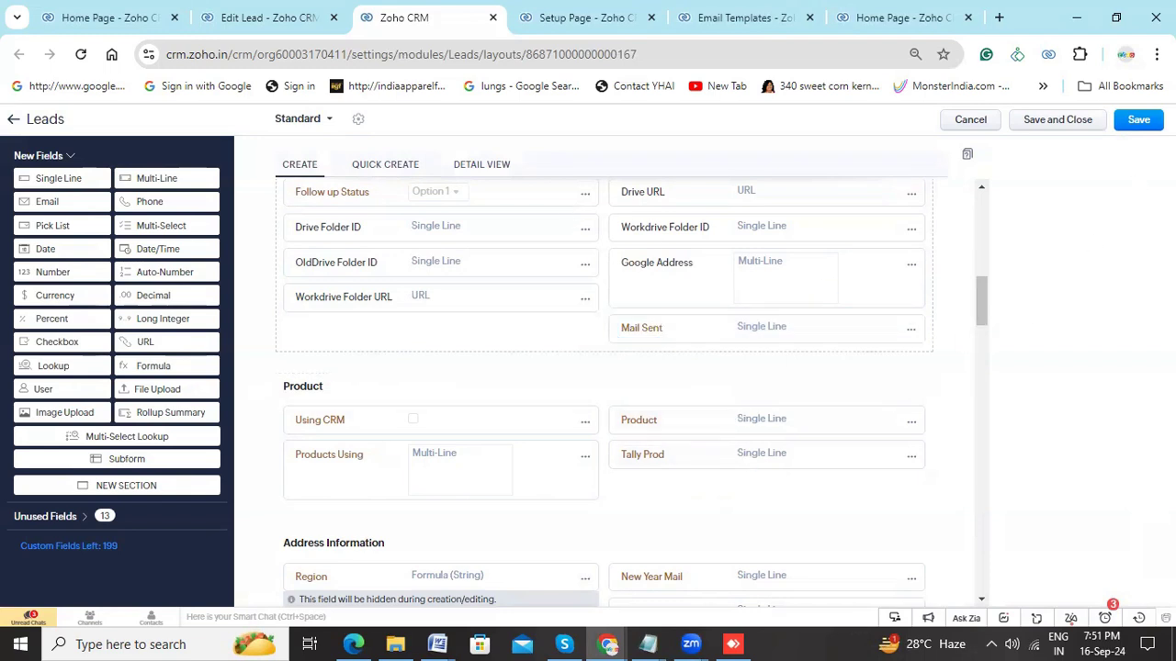
click(1138, 120)
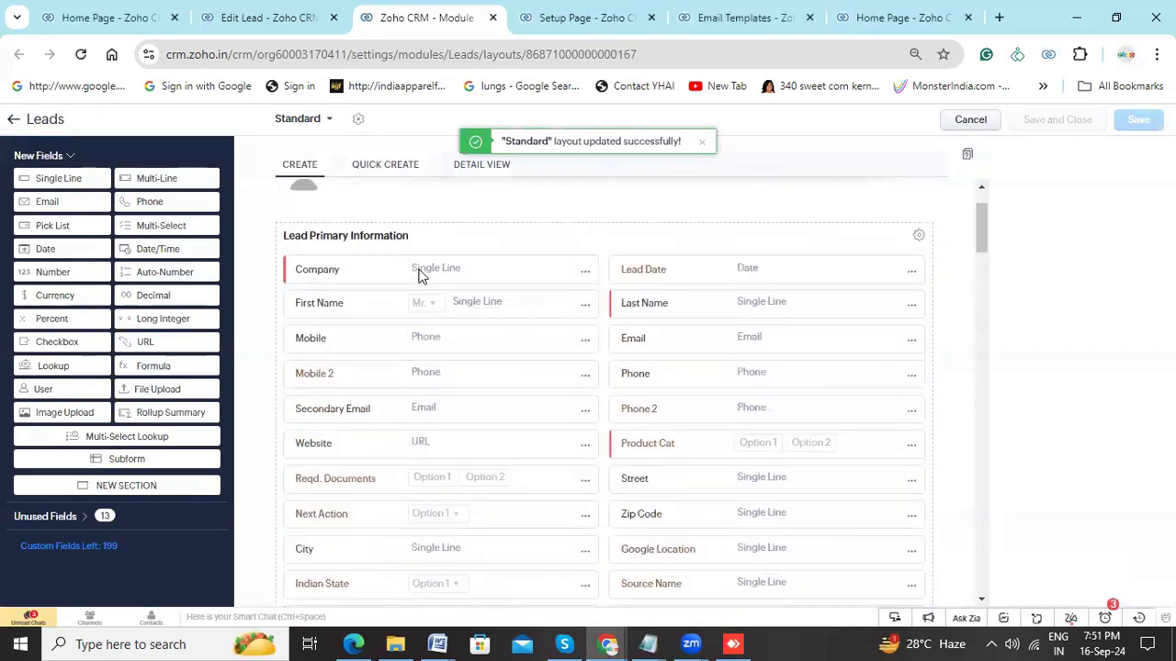
click(960, 118)
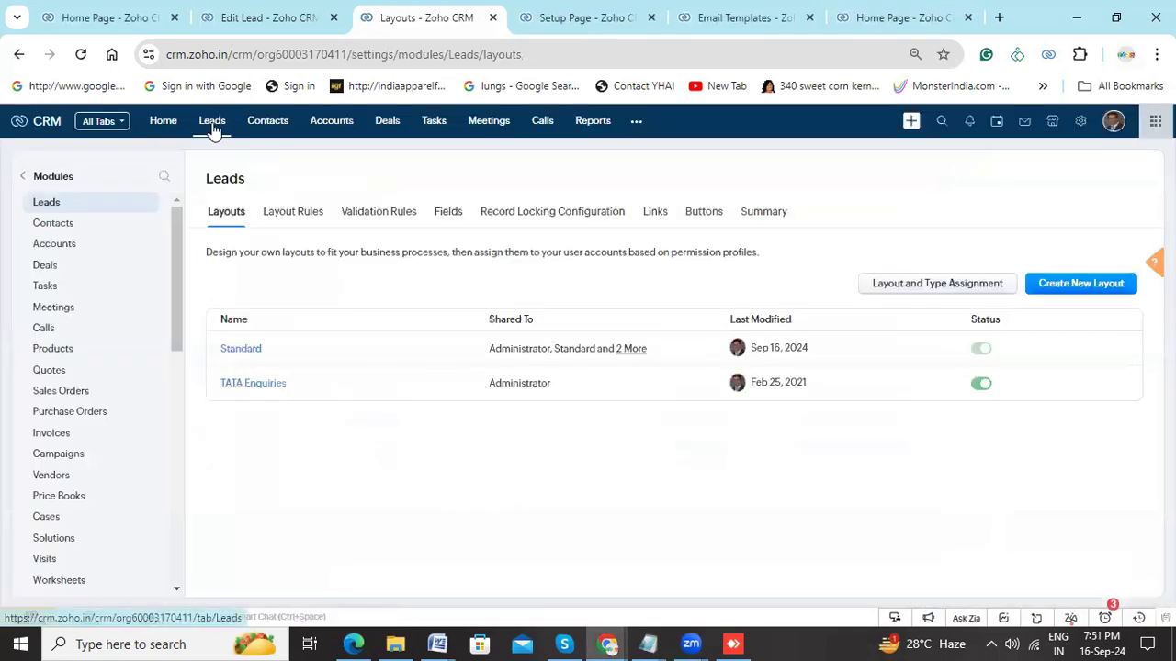
- Go to the Leads list, select the Asquaresolutions lead and open the macro management page
click(213, 124)
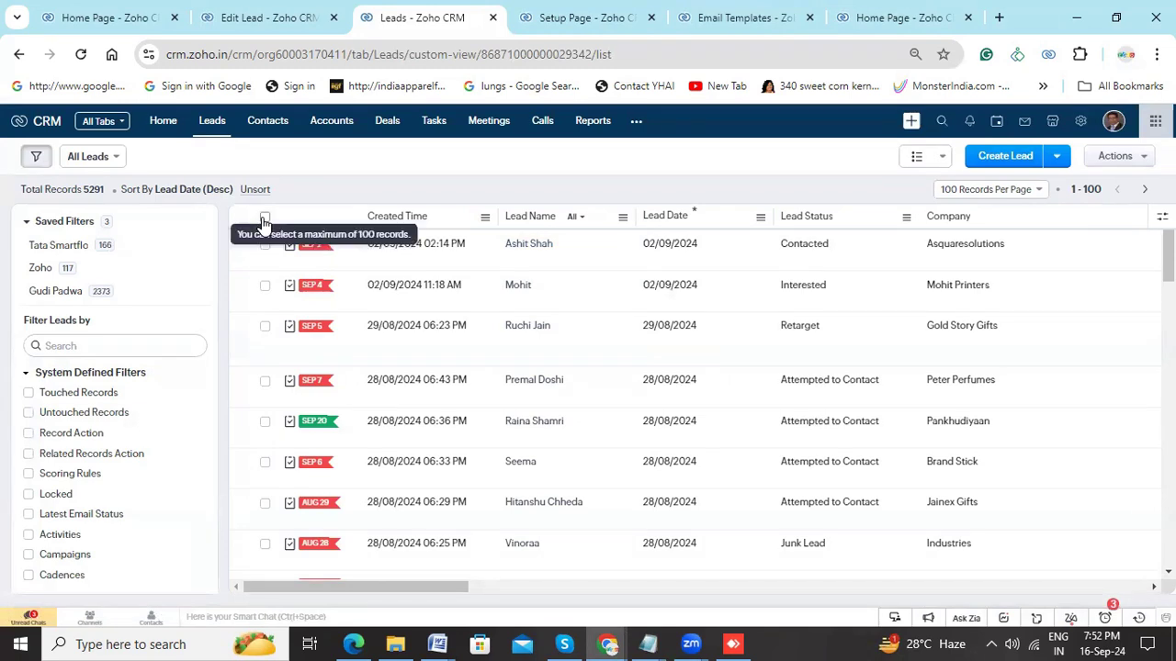
click(265, 246)
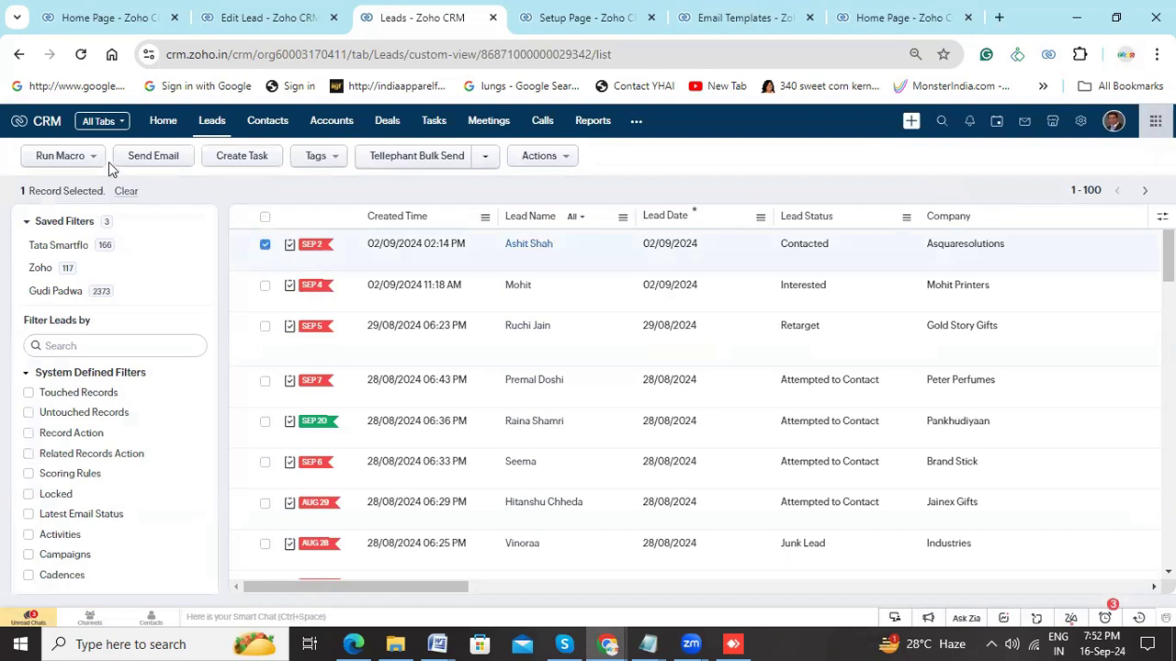
click(265, 247)
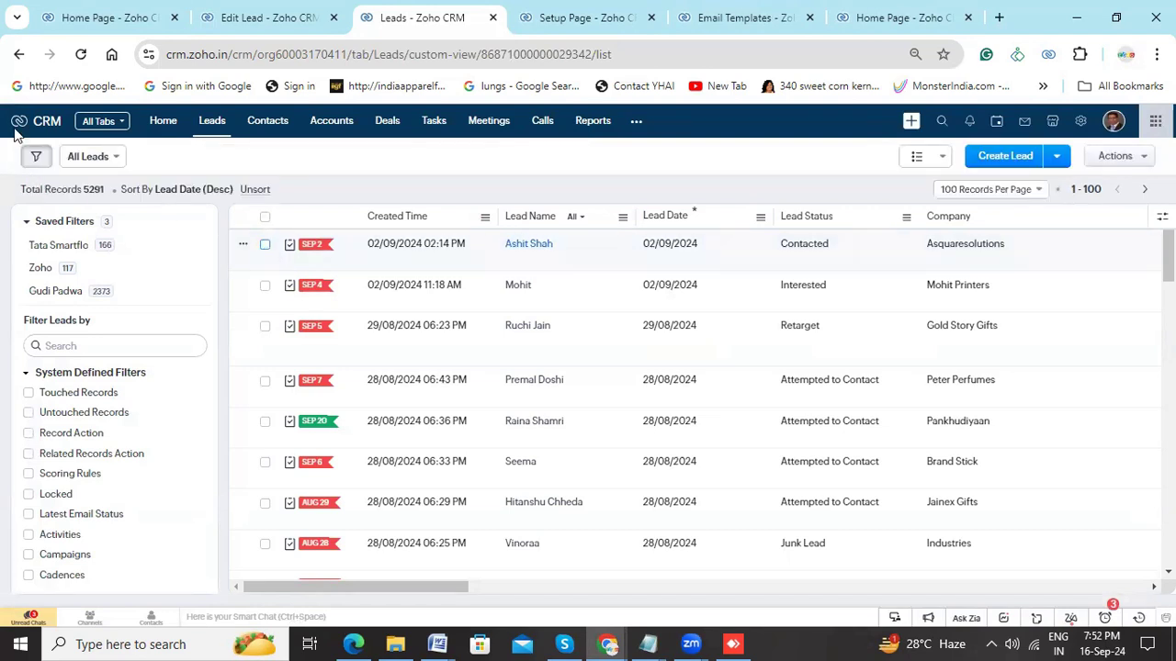
click(266, 248)
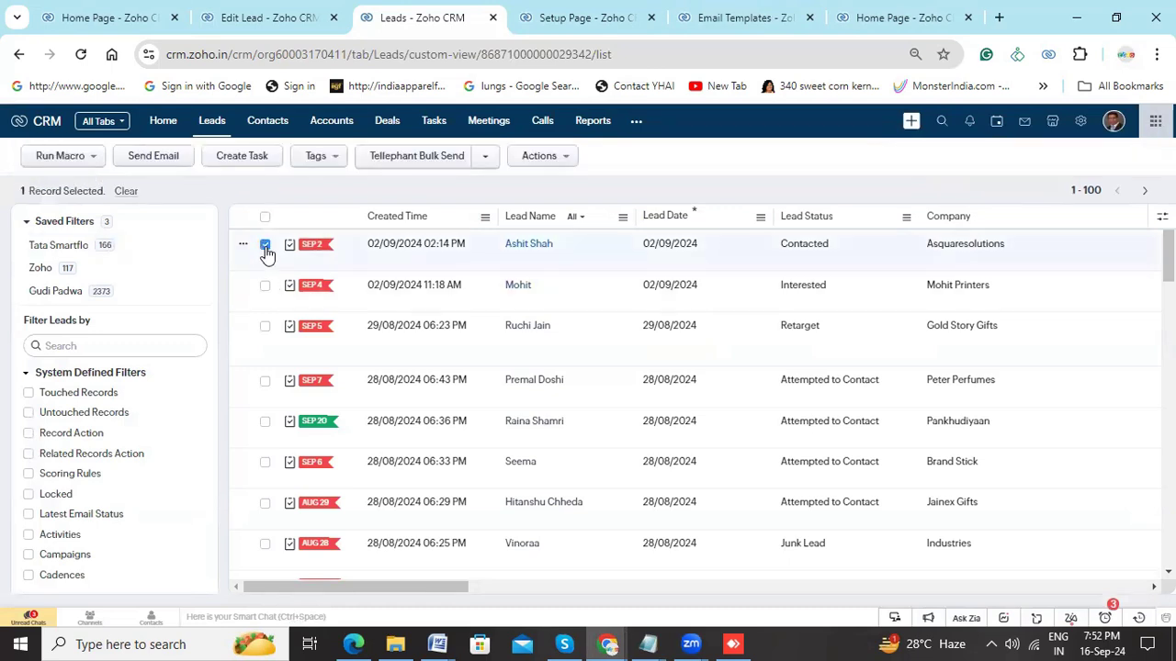
click(91, 157)
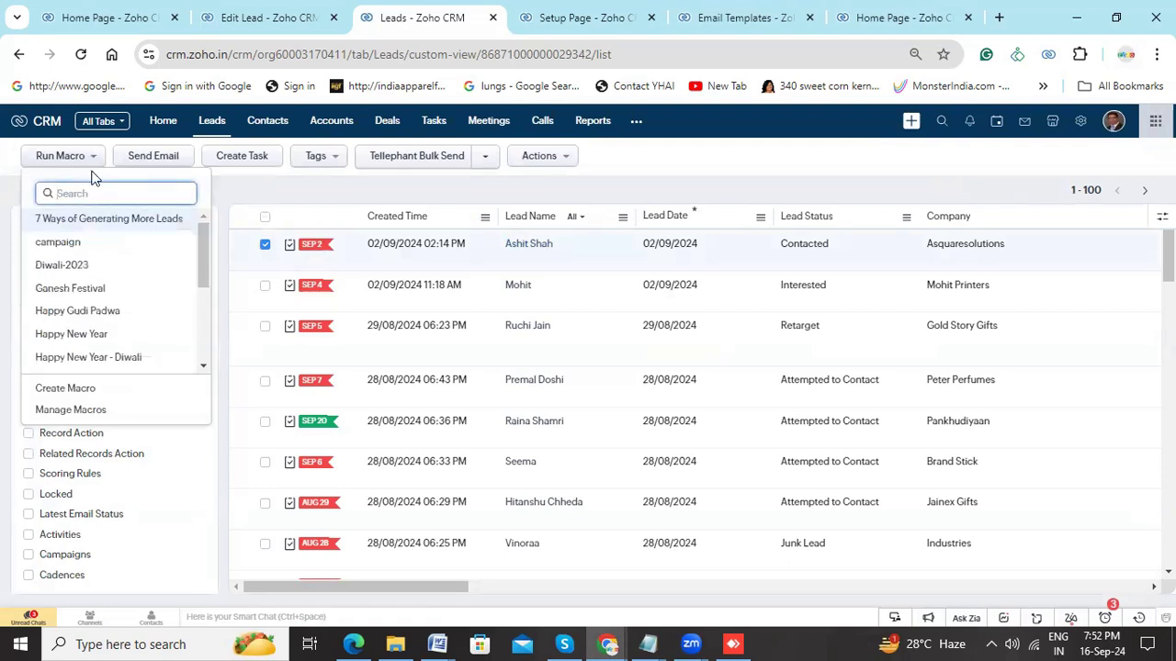
click(55, 414)
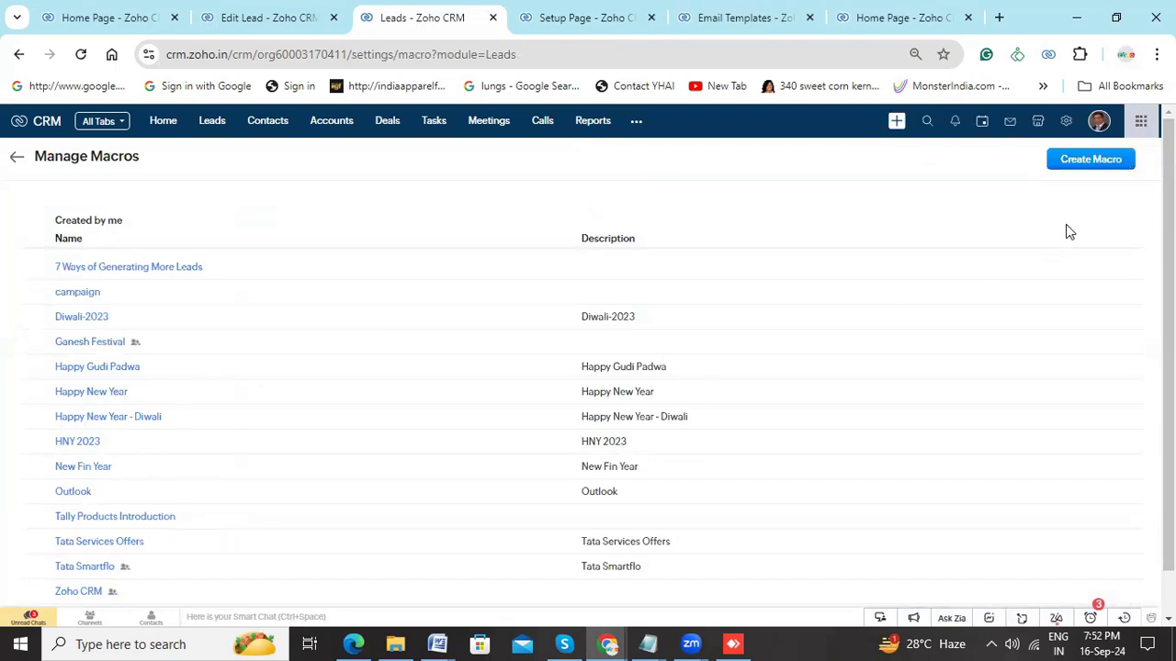
- Start a new Leads macro and enter Zoho CRM Offer as both its name and its description
click(1081, 165)
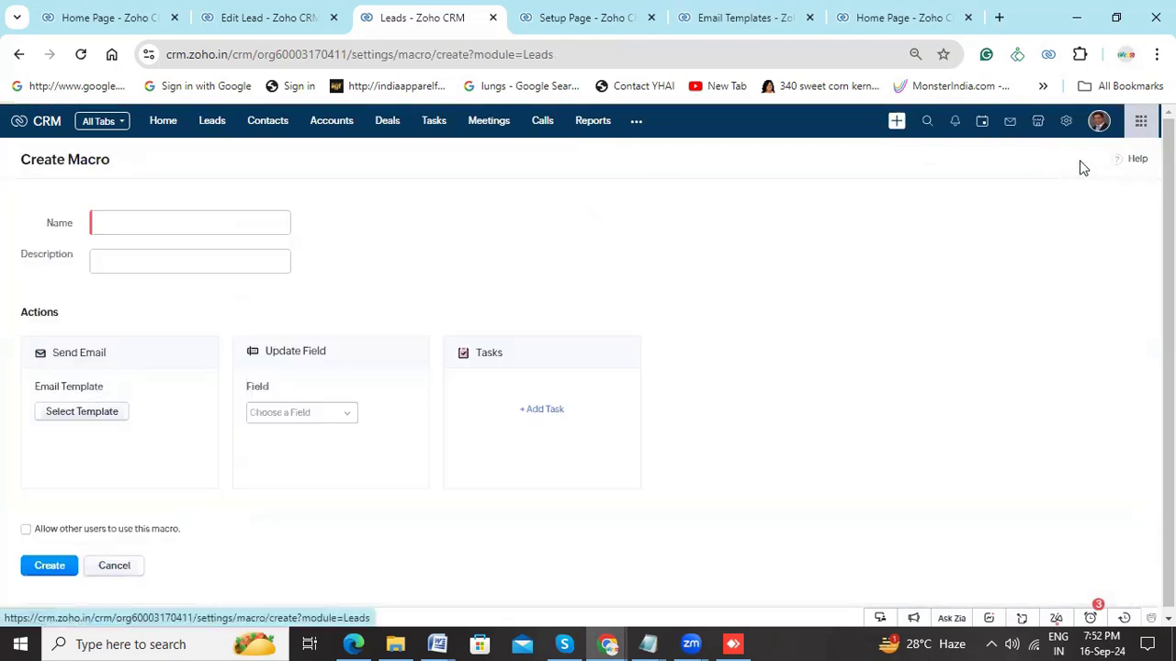
click(144, 227)
text(Zoho CRM)
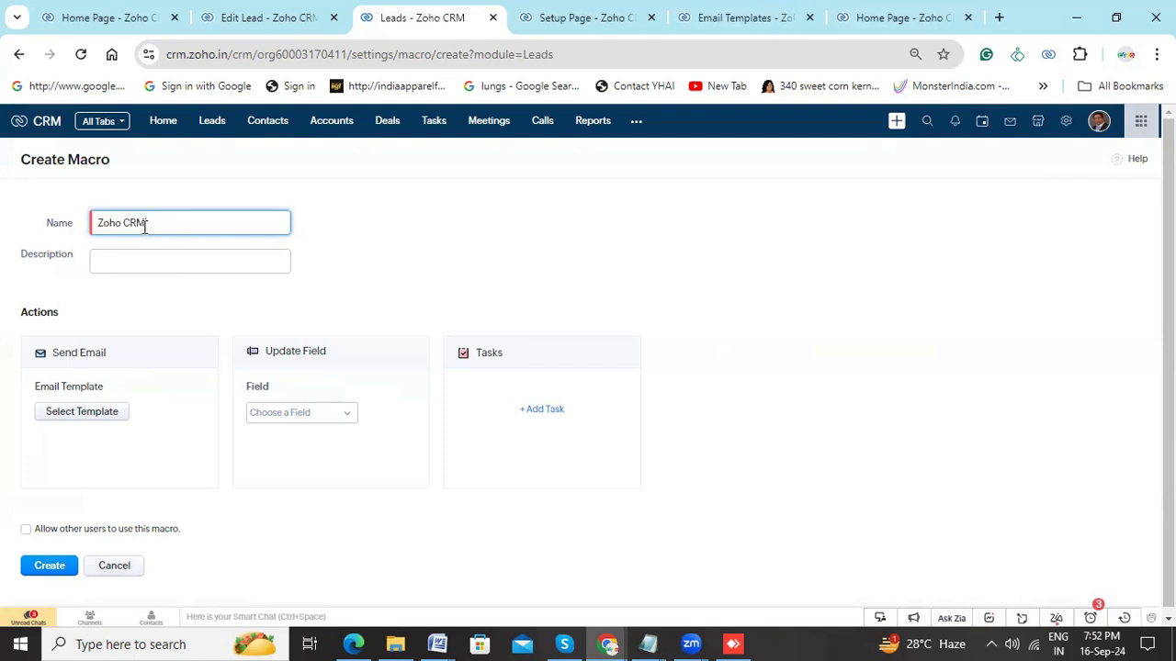
text(Offe)
text(Offer)
key(ctrl+a)
key(ctrl+c)
click(128, 264)
key(ctrl+v)
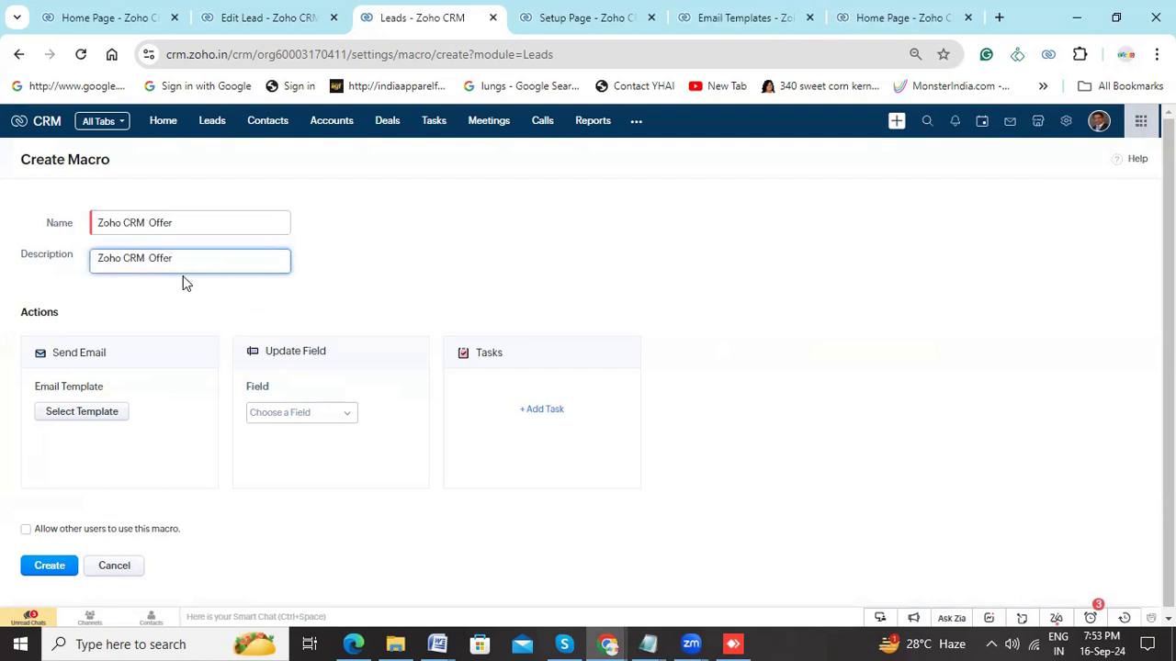
- Search the email templates for "offer" and choose Biz Offers for the macro's email action
click(89, 413)
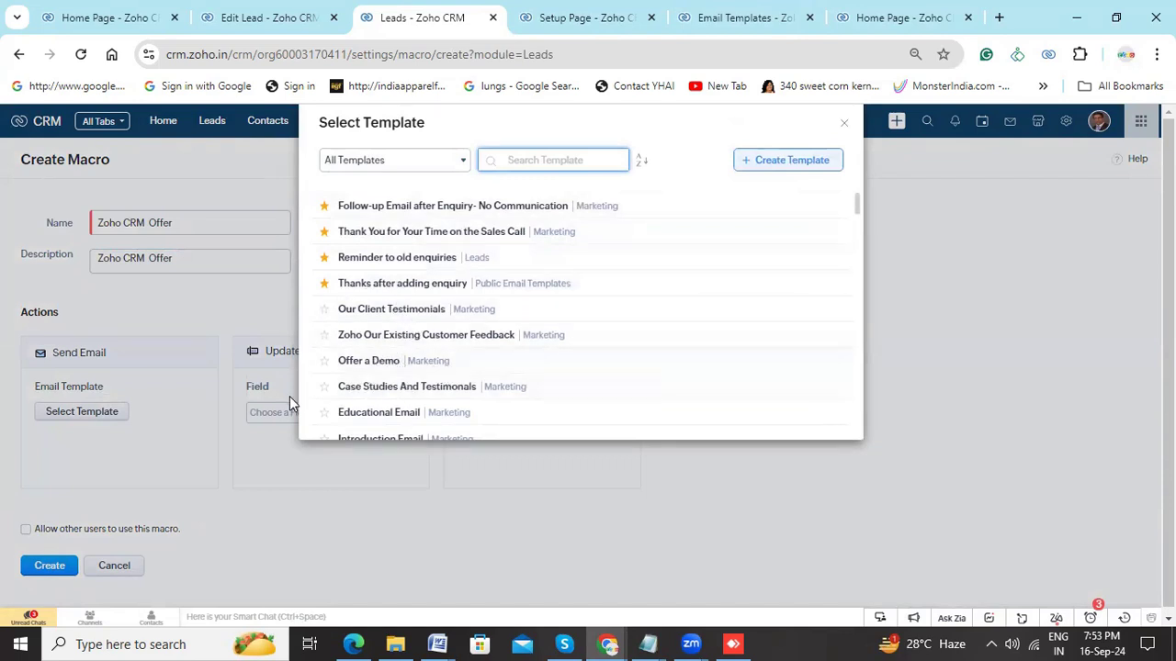
scroll(418, 331, down, 2)
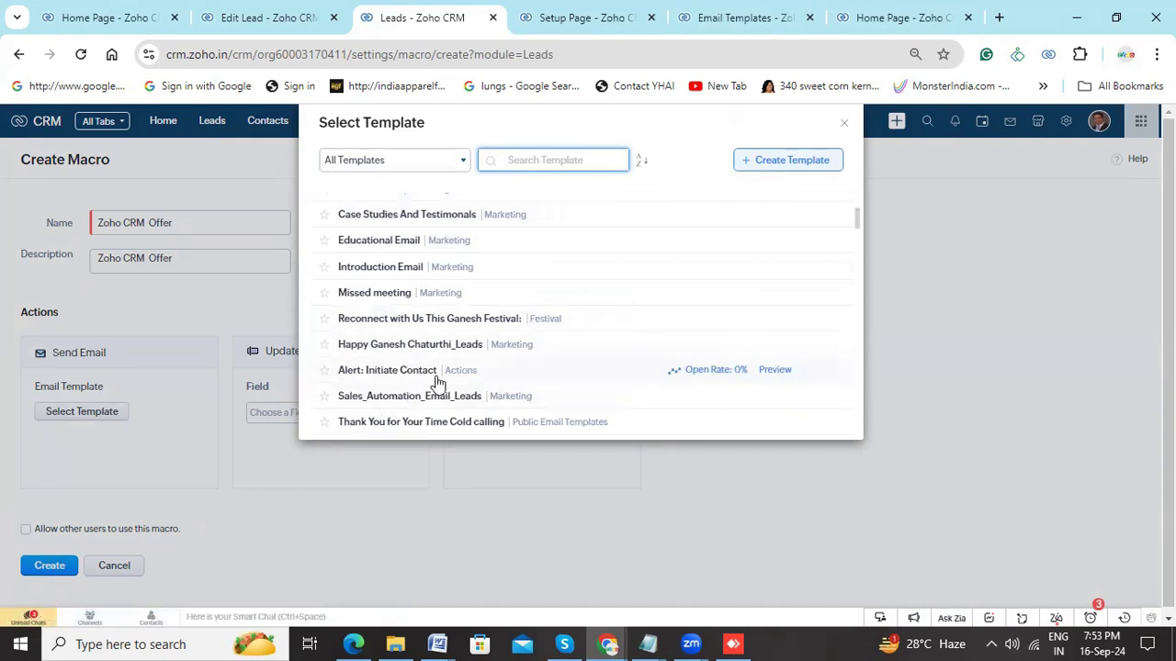
text(offer)
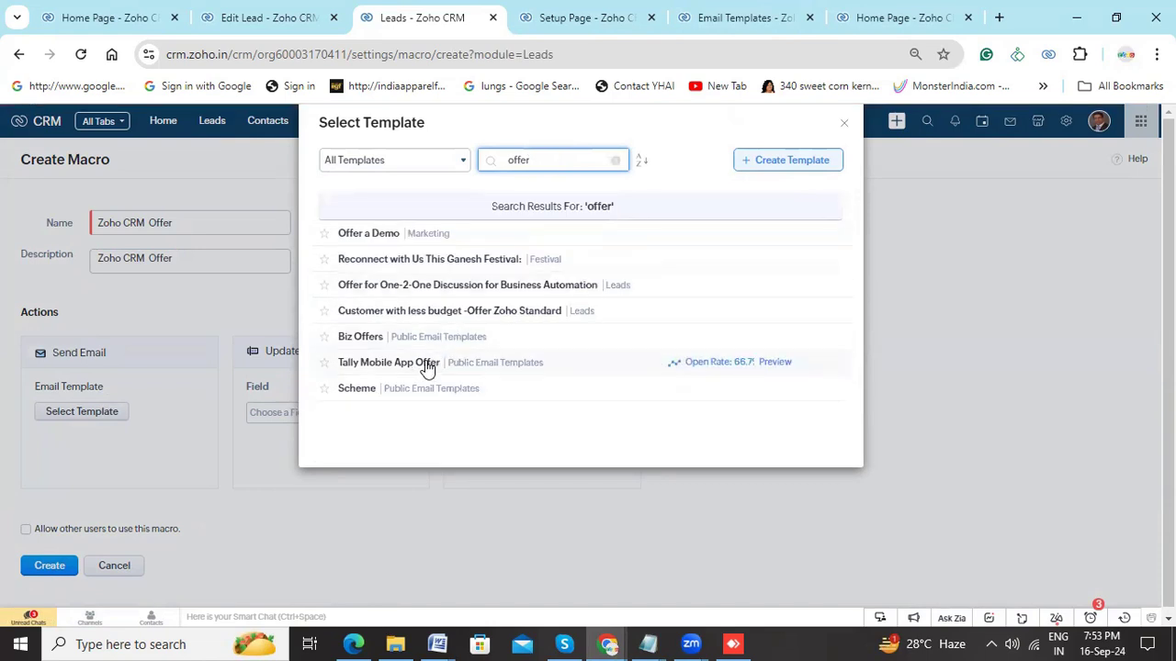
click(354, 337)
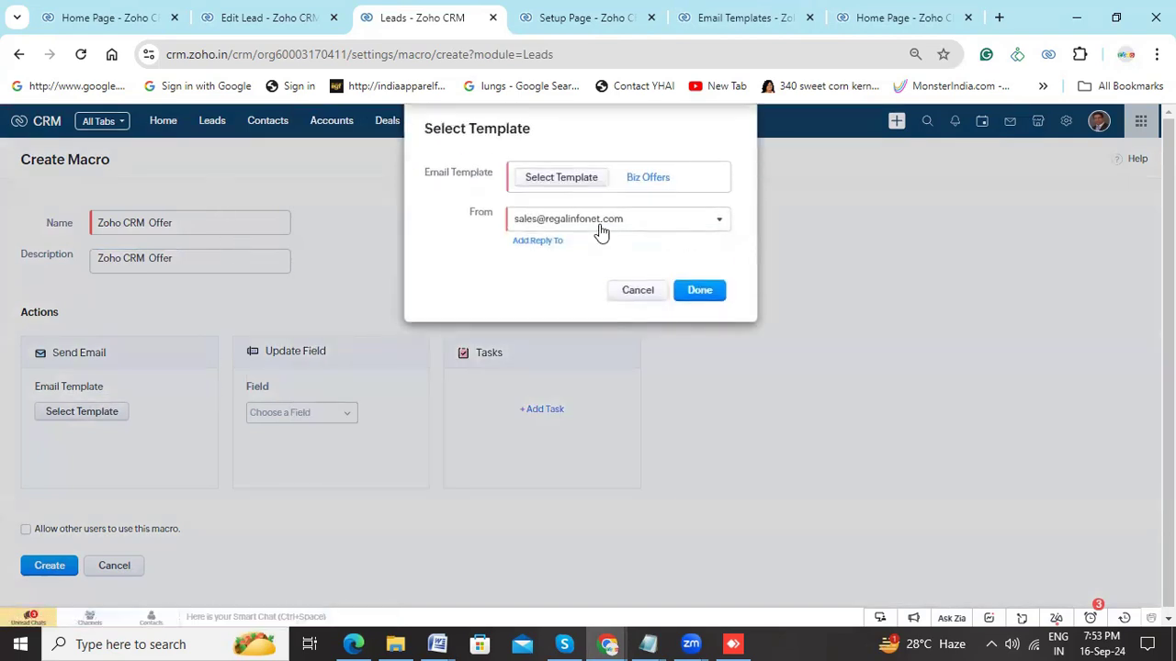
- Add a reply-to address to the macro's email, choosing the sales address under My Email, and confirm the template settings
click(544, 242)
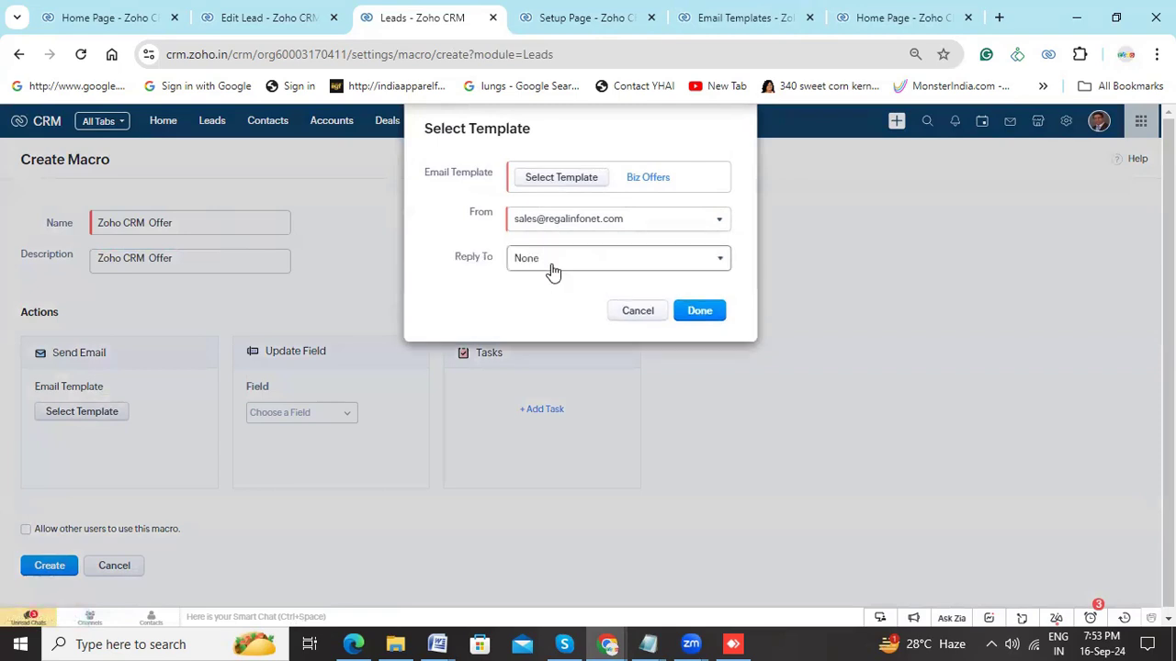
click(554, 264)
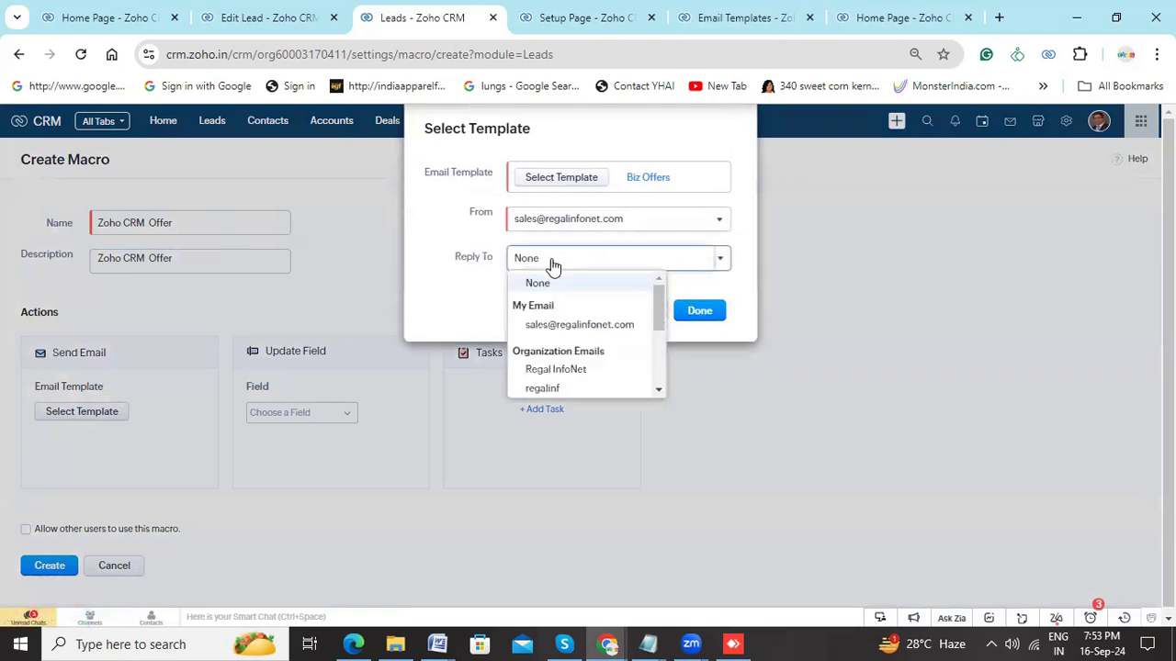
click(565, 326)
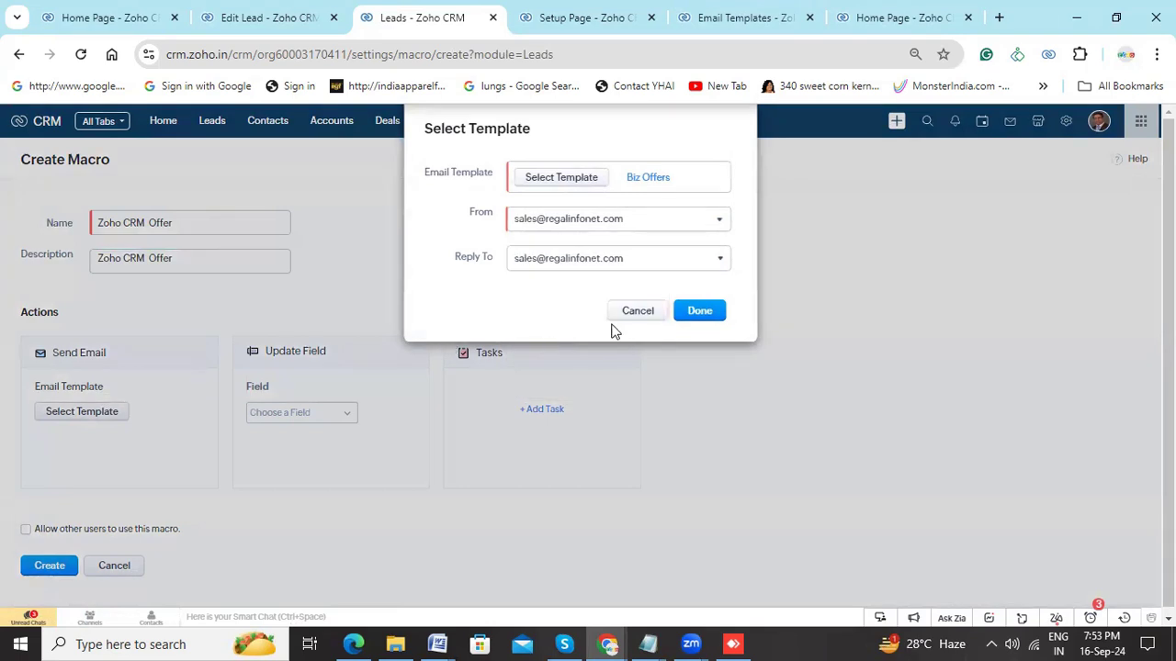
click(572, 265)
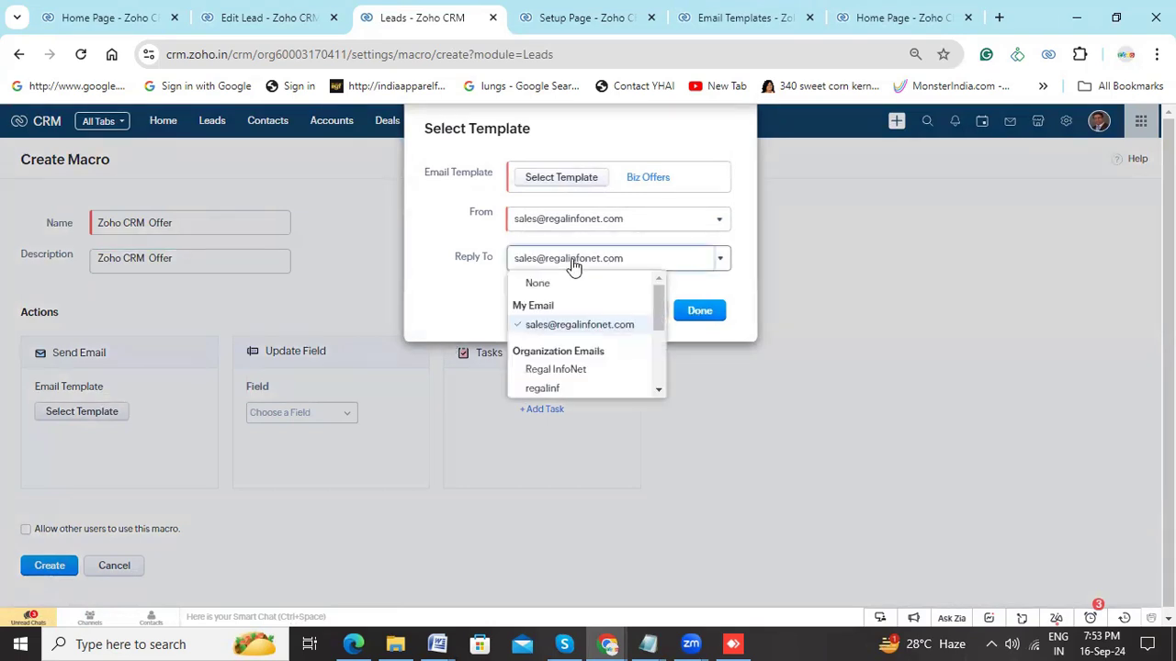
click(554, 327)
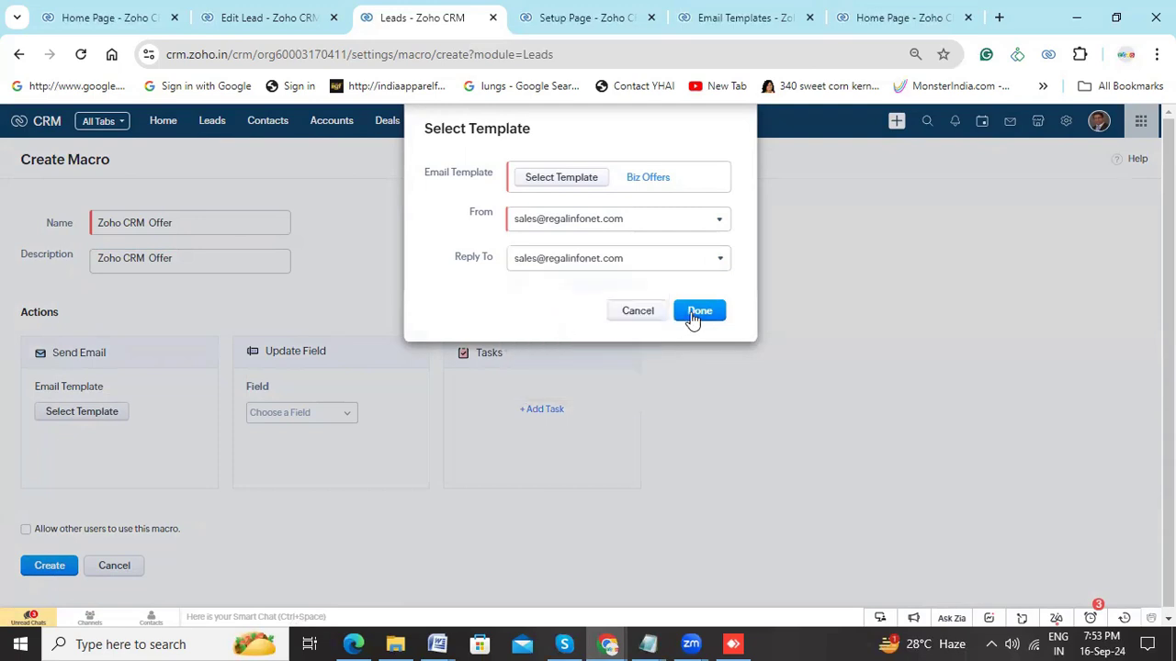
click(694, 312)
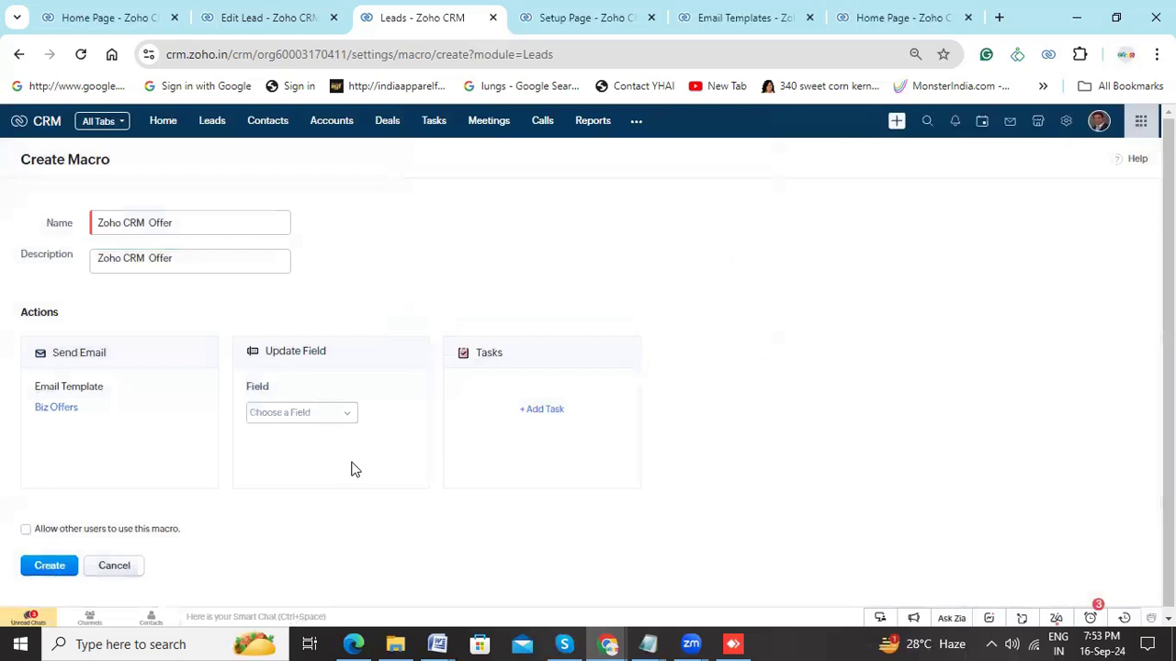
- Look through the macro's list of updatable Leads fields for the Mail Sent field
click(313, 416)
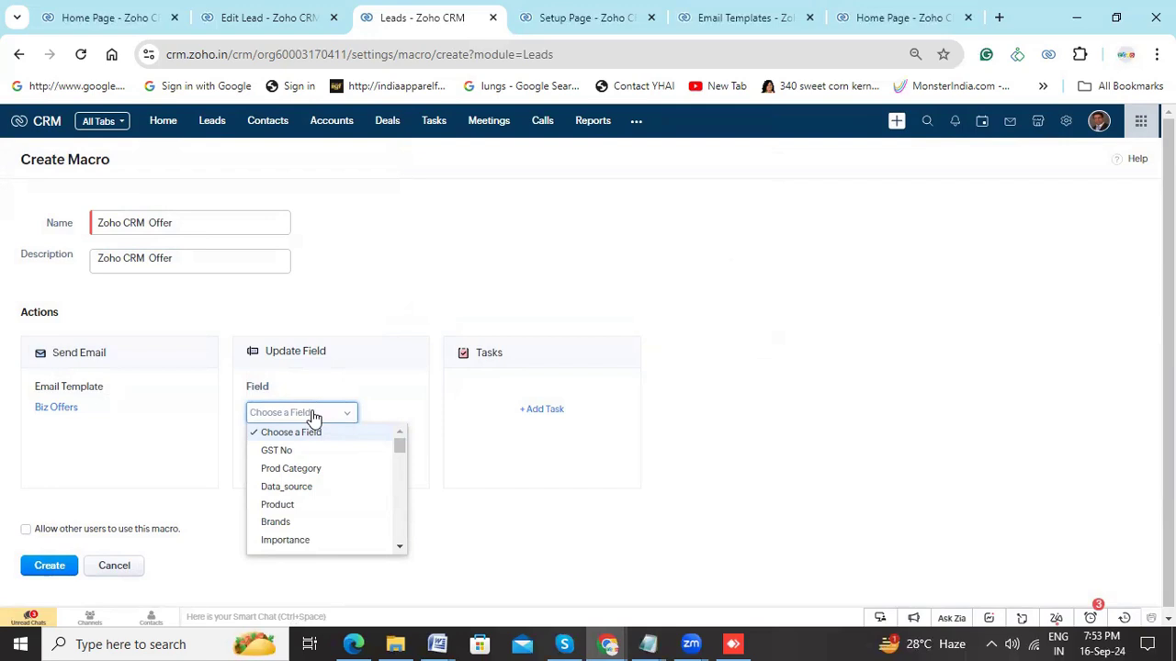
click(311, 415)
click(311, 415)
scroll(376, 468, down, 1)
scroll(376, 469, down, 10)
scroll(362, 508, down, 8)
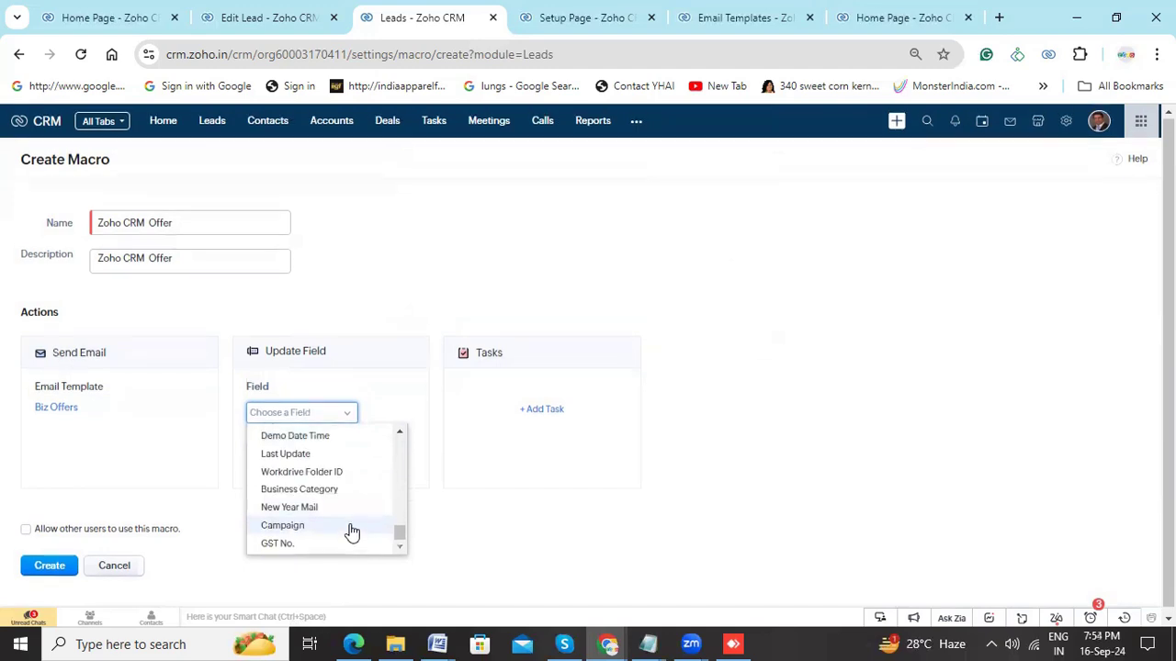
scroll(338, 496, up, 6)
scroll(341, 498, up, 8)
scroll(341, 499, up, 8)
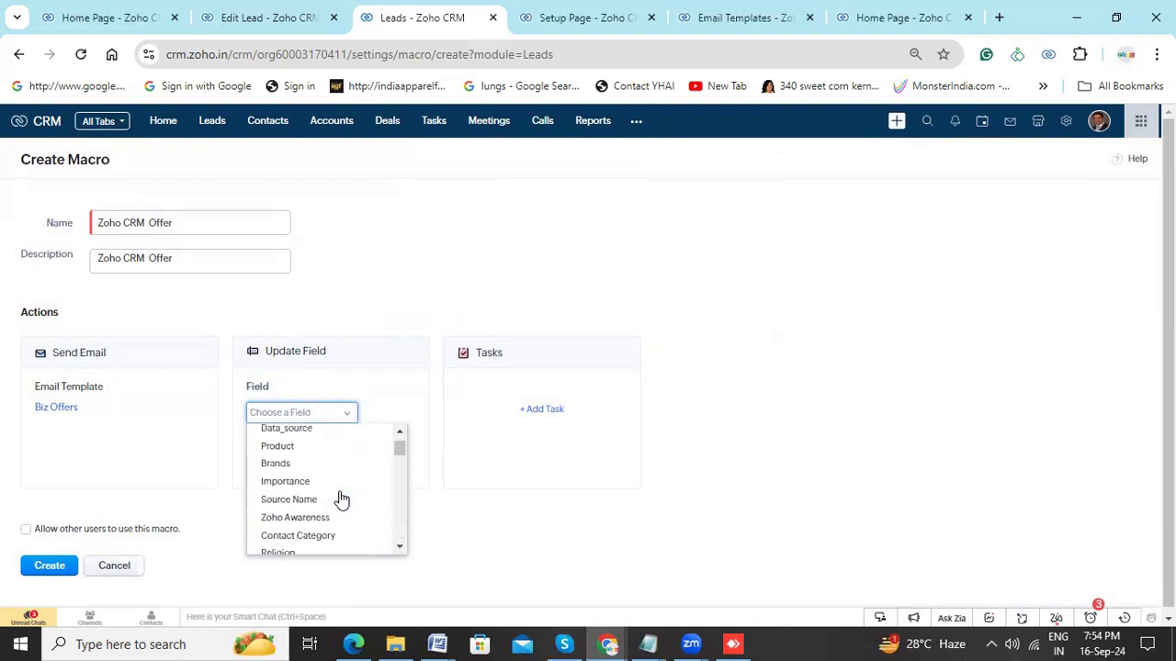
scroll(340, 499, up, 3)
scroll(341, 498, down, 6)
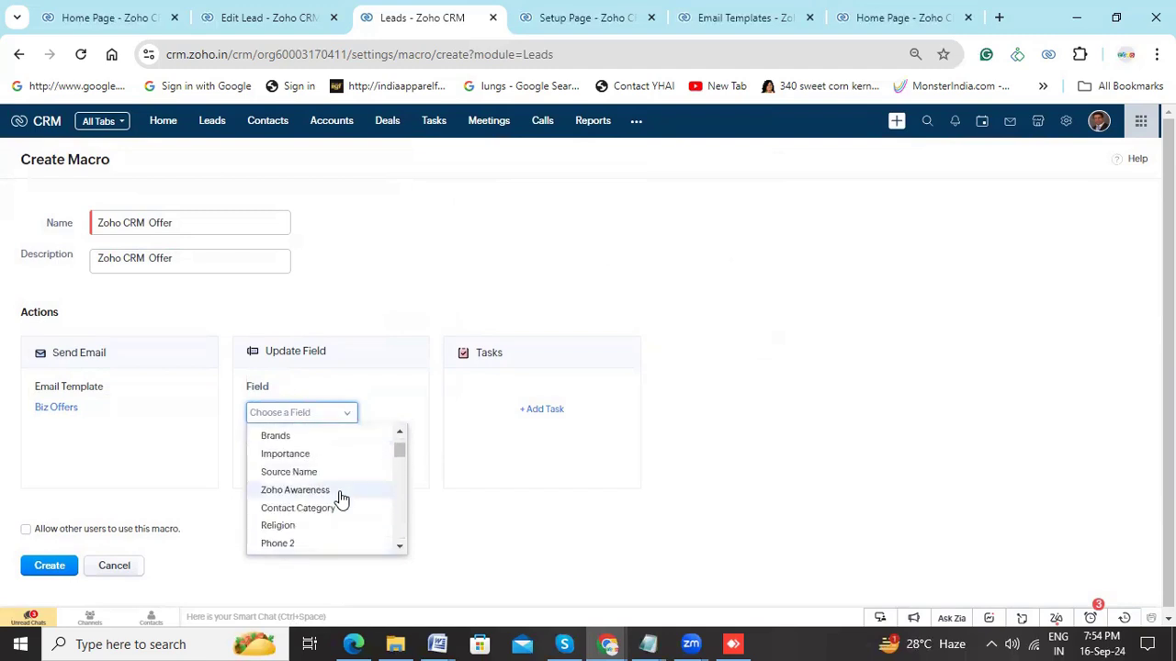
scroll(341, 499, down, 2)
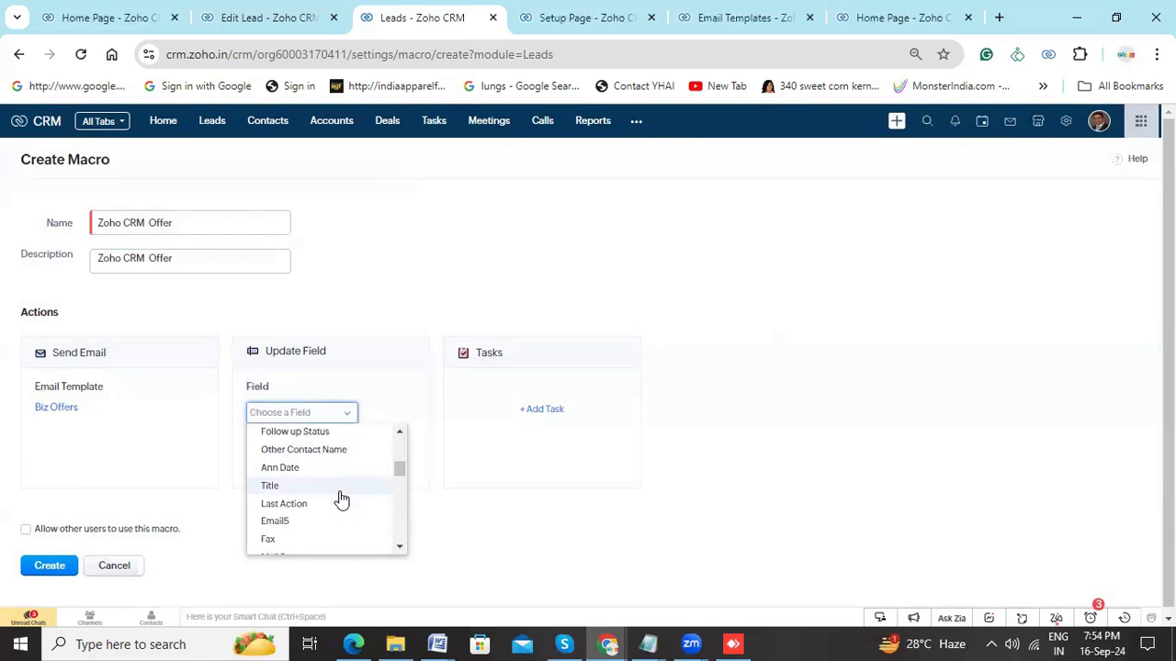
scroll(341, 498, down, 3)
scroll(341, 499, down, 1)
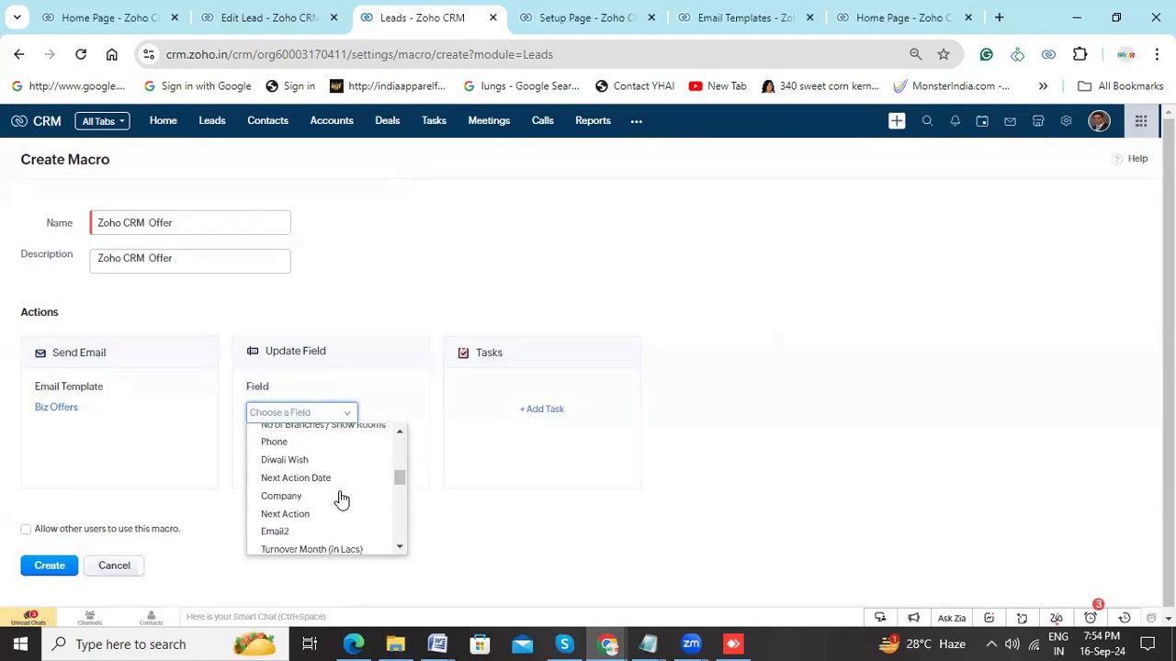
scroll(341, 499, down, 1)
scroll(341, 499, down, 2)
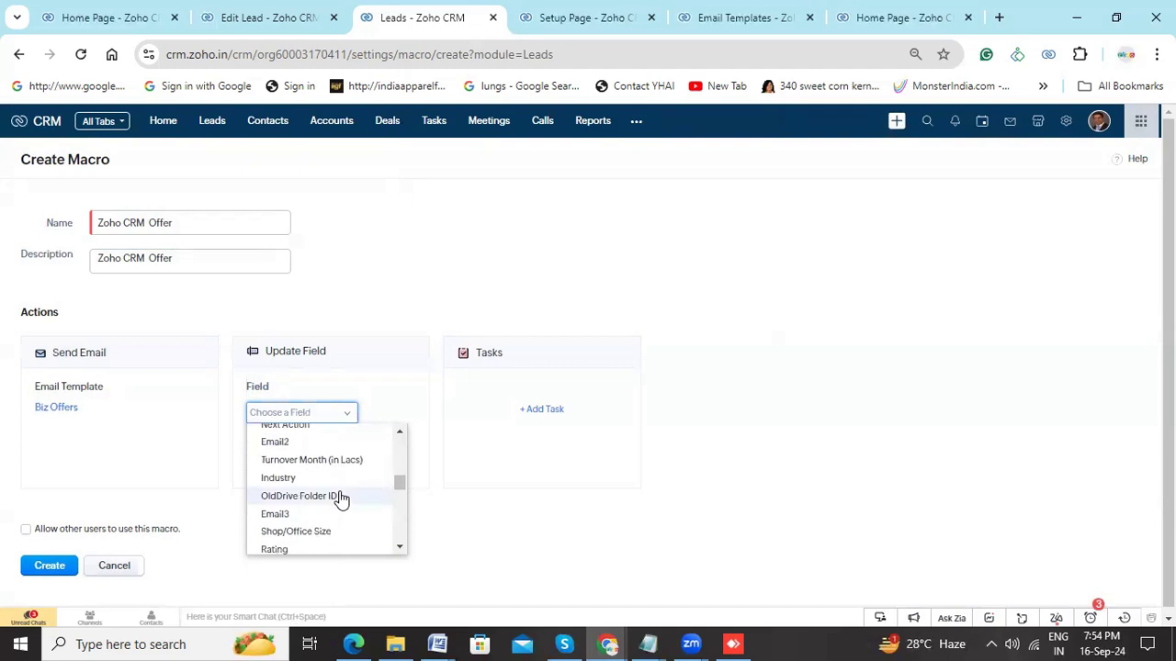
scroll(341, 499, down, 1)
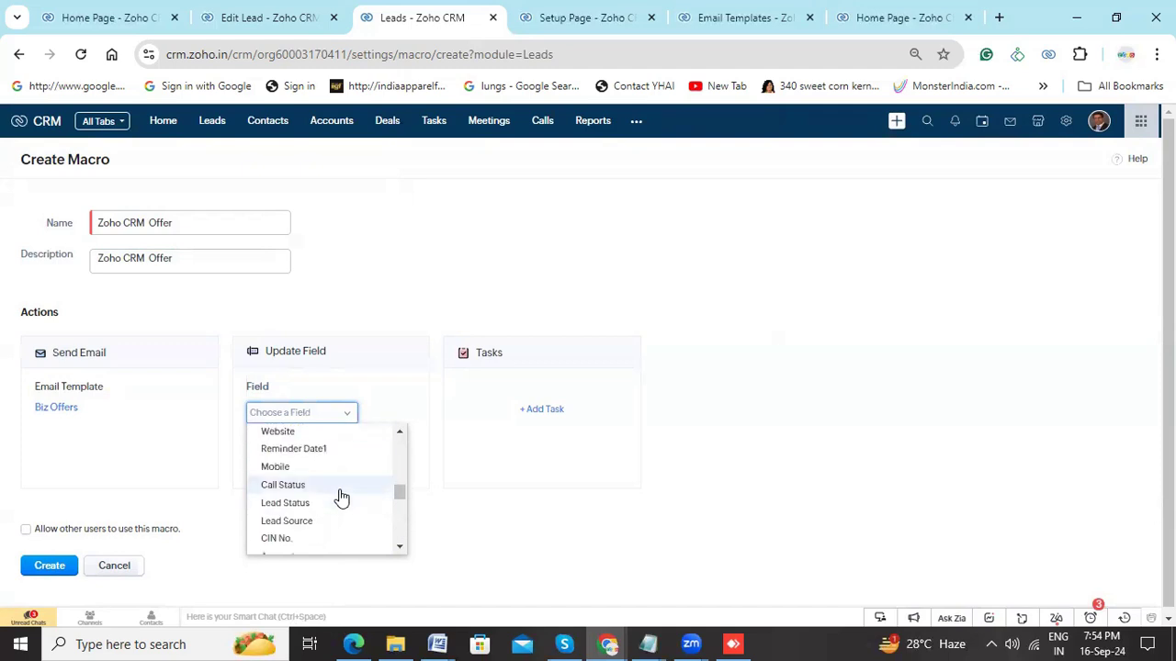
scroll(341, 499, down, 2)
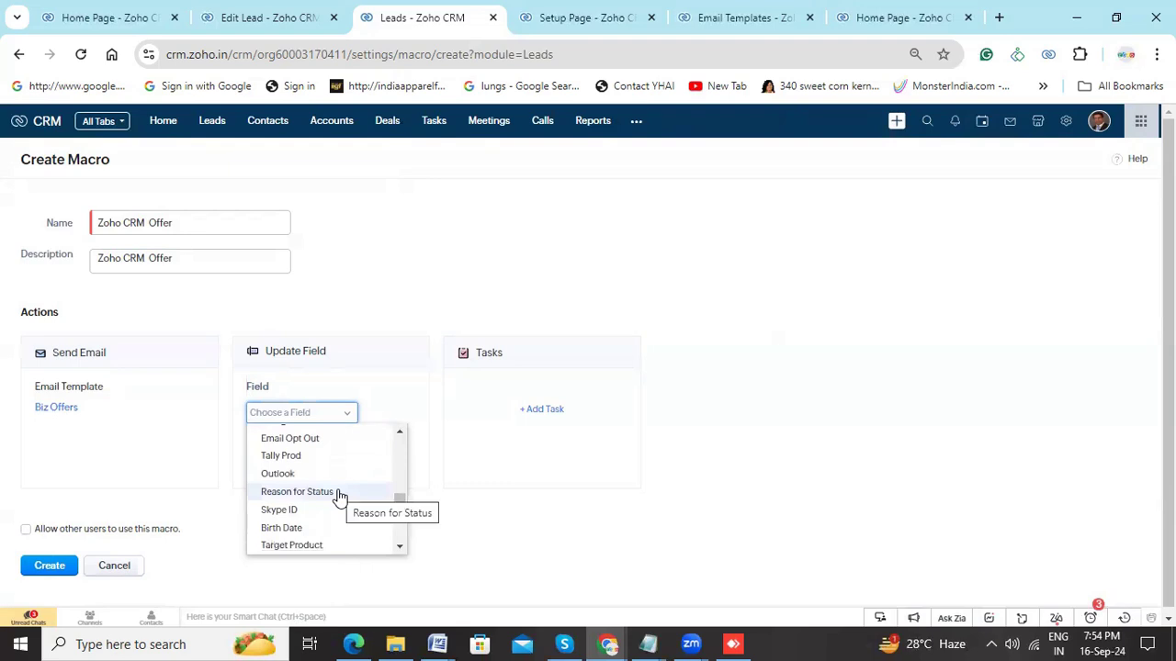
scroll(341, 499, down, 1)
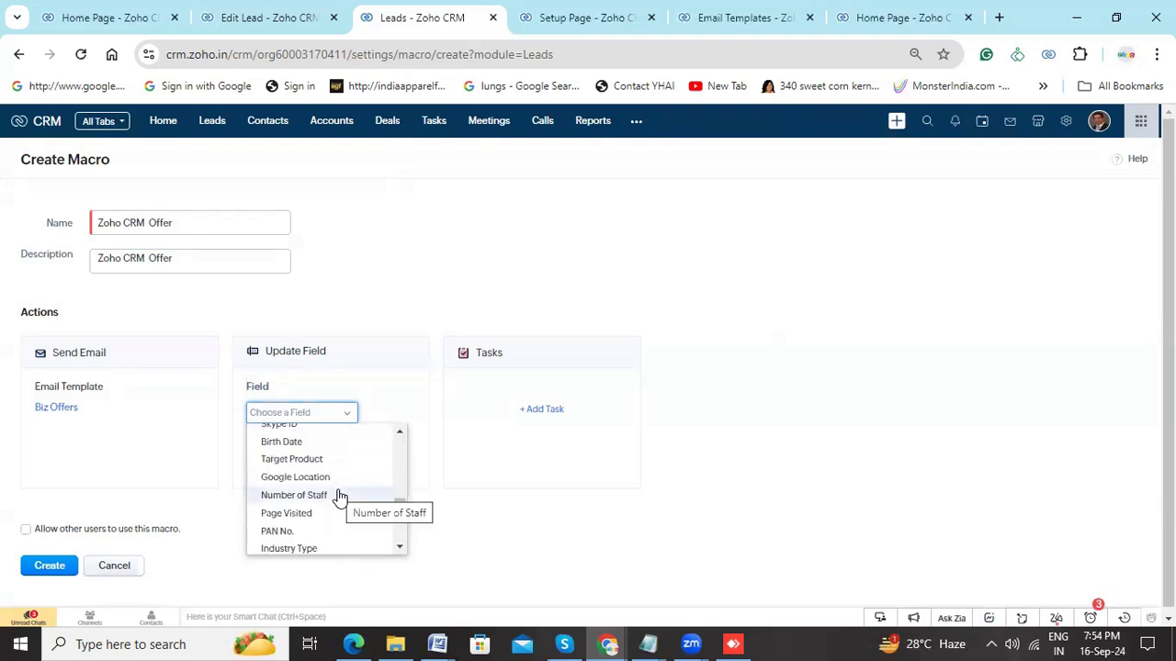
scroll(340, 497, down, 1)
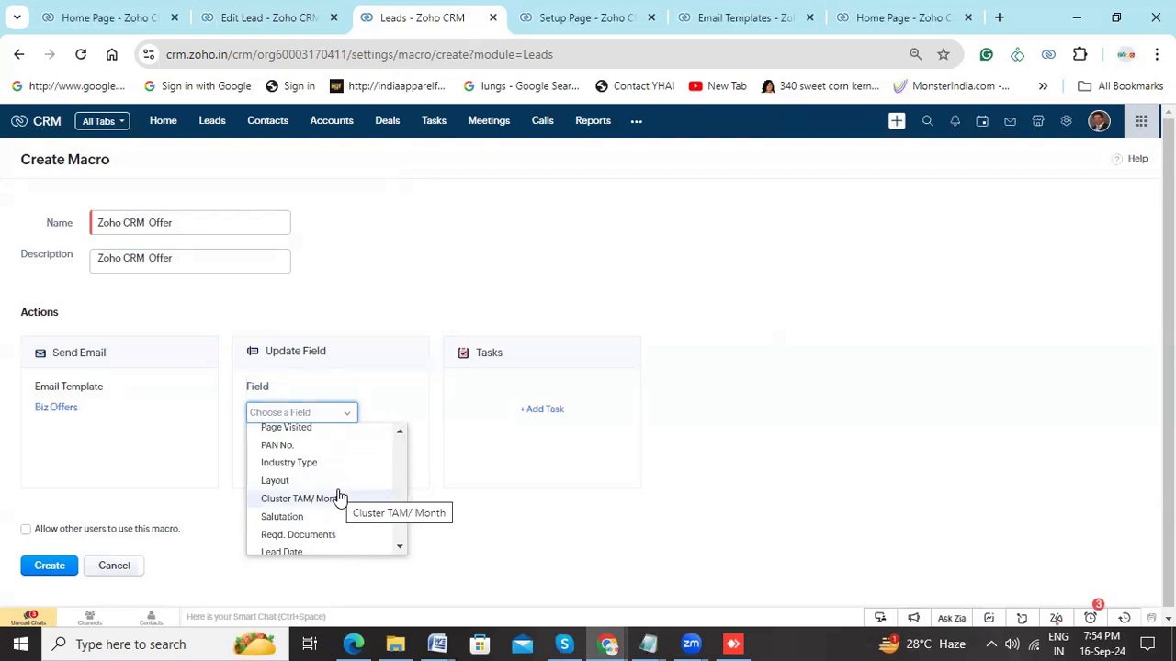
scroll(340, 497, down, 1)
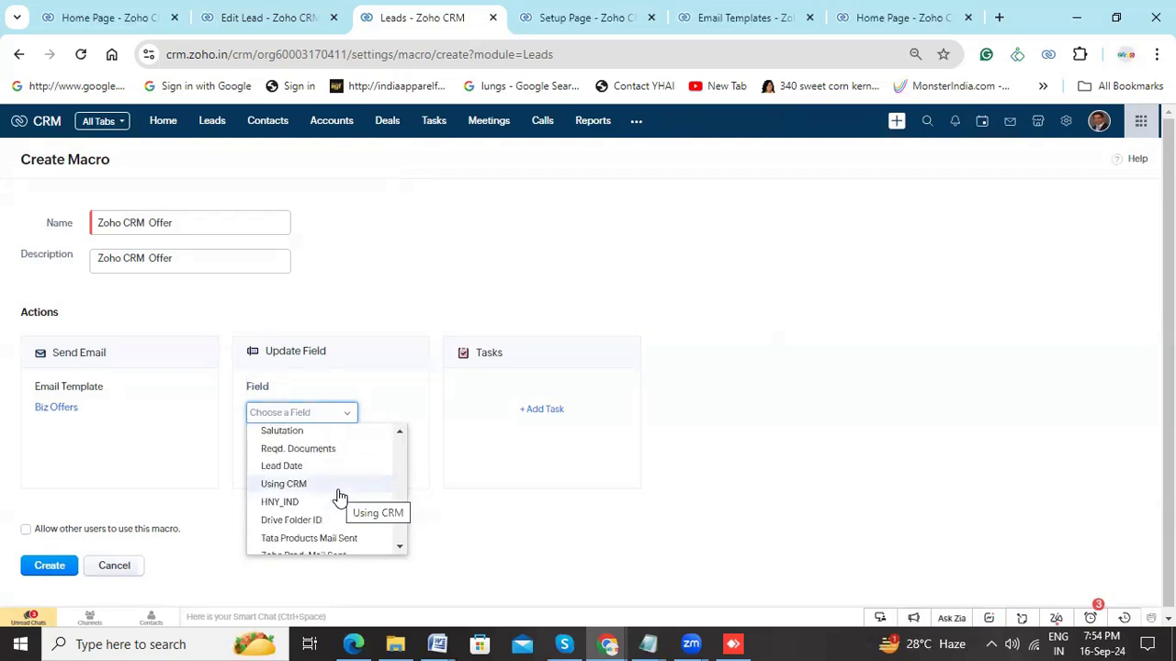
scroll(341, 497, down, 1)
scroll(339, 497, down, 1)
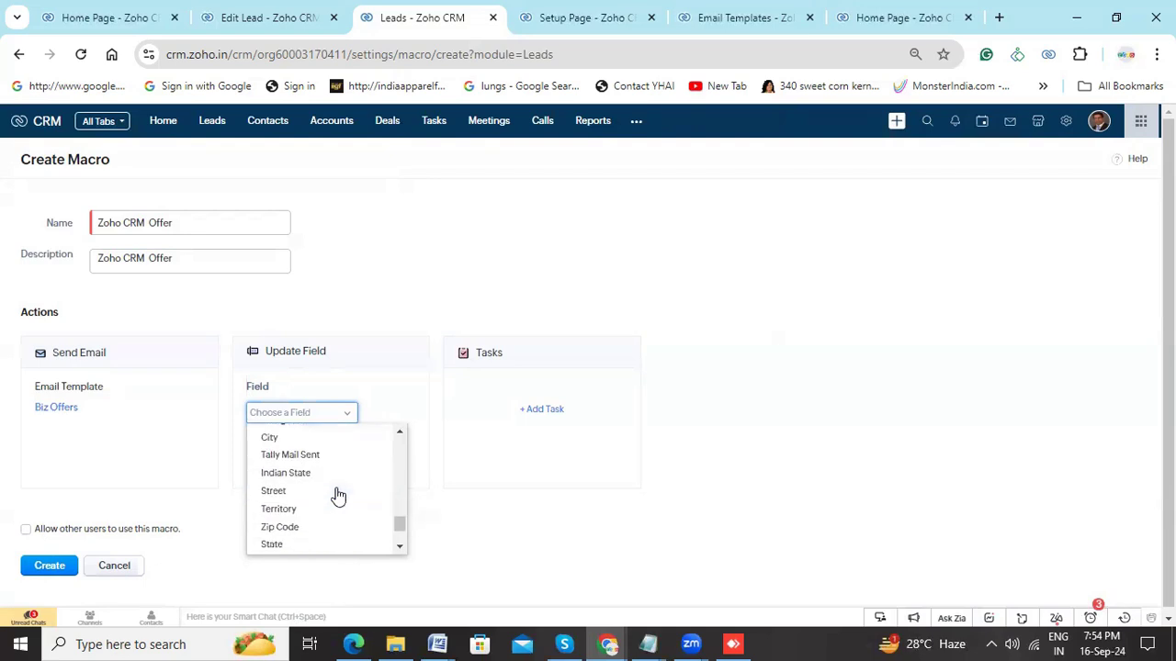
scroll(338, 496, down, 1)
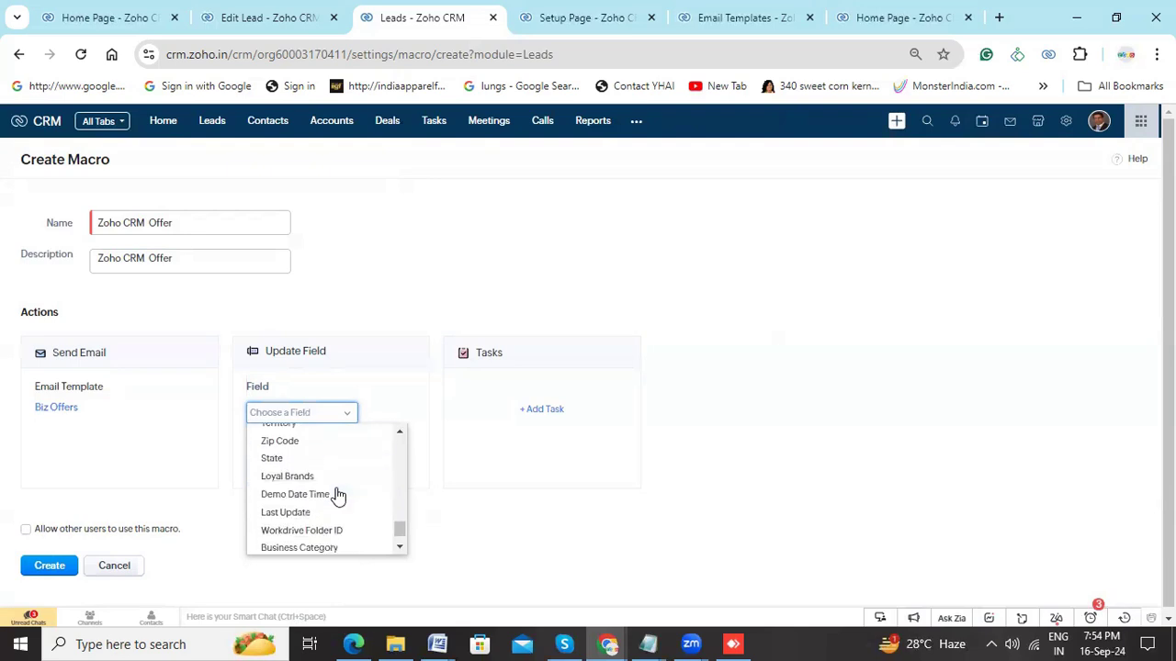
scroll(338, 496, down, 1)
scroll(338, 495, down, 1)
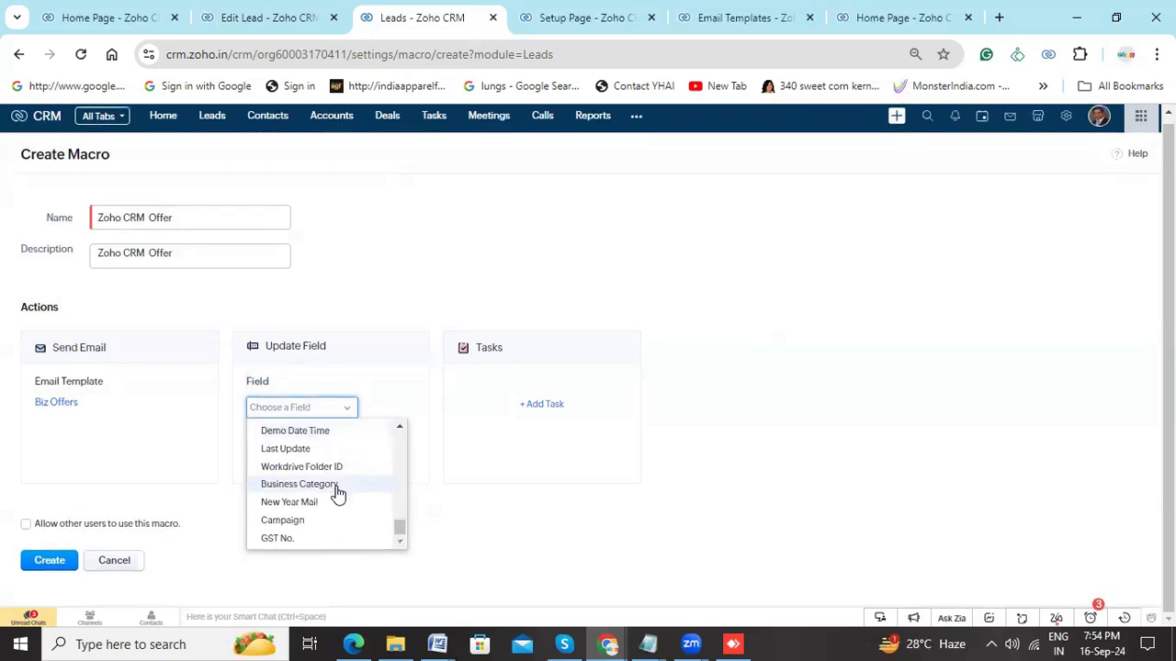
scroll(338, 494, up, 5)
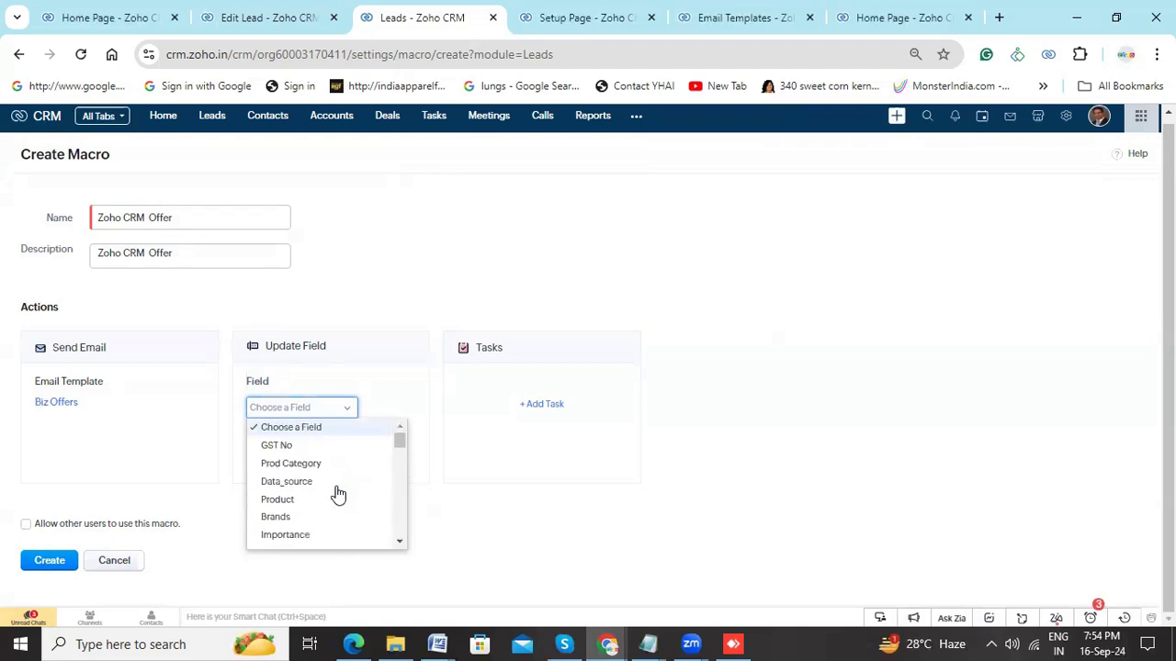
- Choose Mail Sent as the field for the macro to update
click(399, 542)
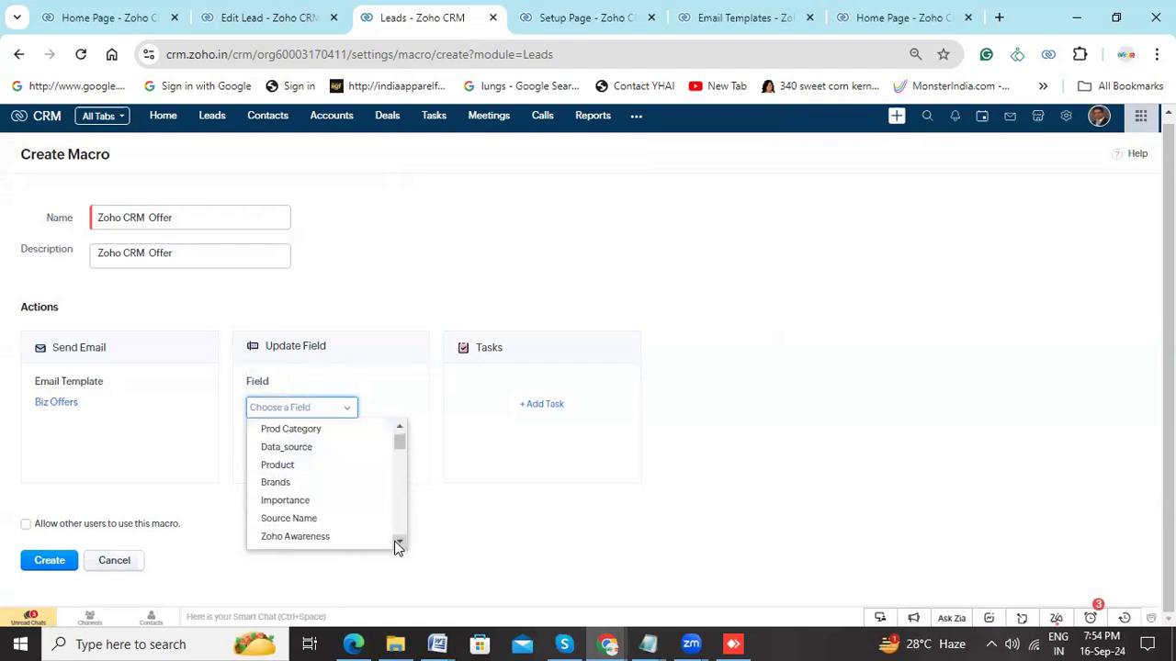
click(396, 542)
click(396, 542)
click(396, 542)
click(396, 542)
click(397, 543)
click(397, 544)
click(398, 544)
click(398, 544)
click(398, 544)
click(398, 544)
click(398, 544)
click(397, 544)
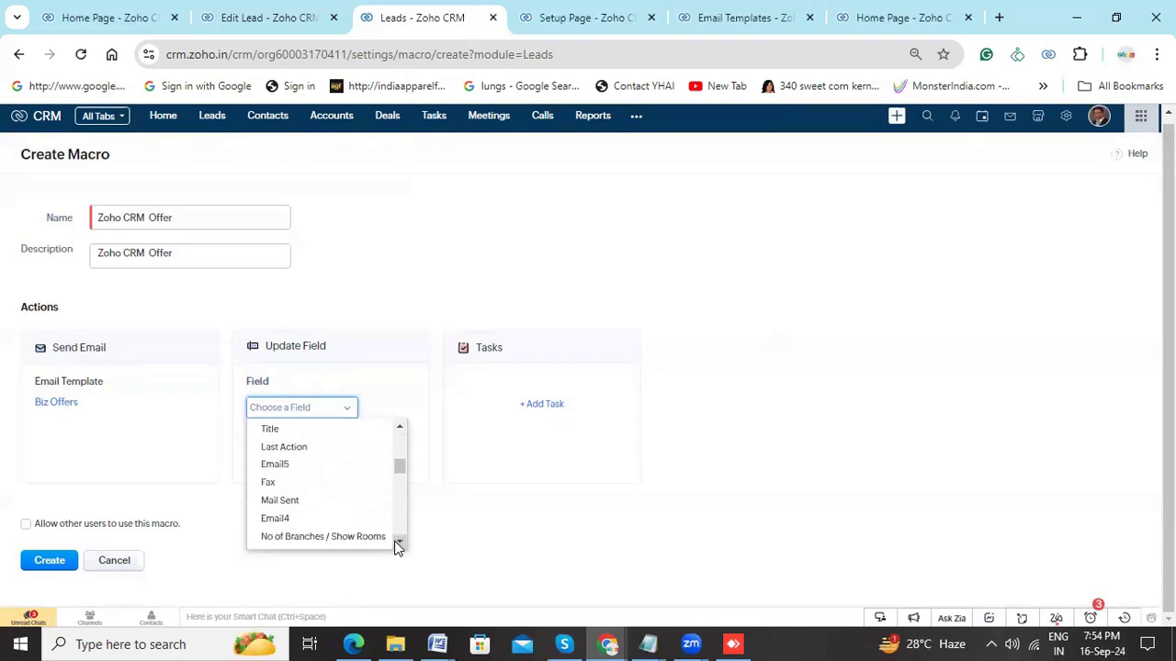
click(275, 502)
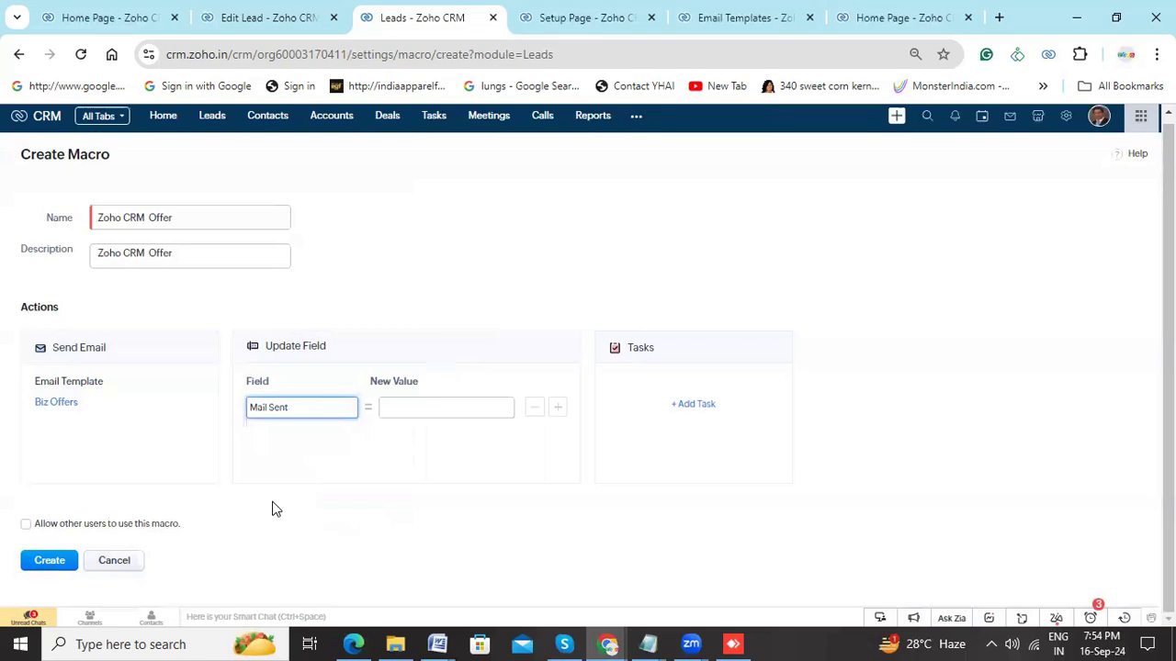
- Set the new value of Mail Sent to Zoho CRM Offer, create the macro and leave macro management
click(411, 402)
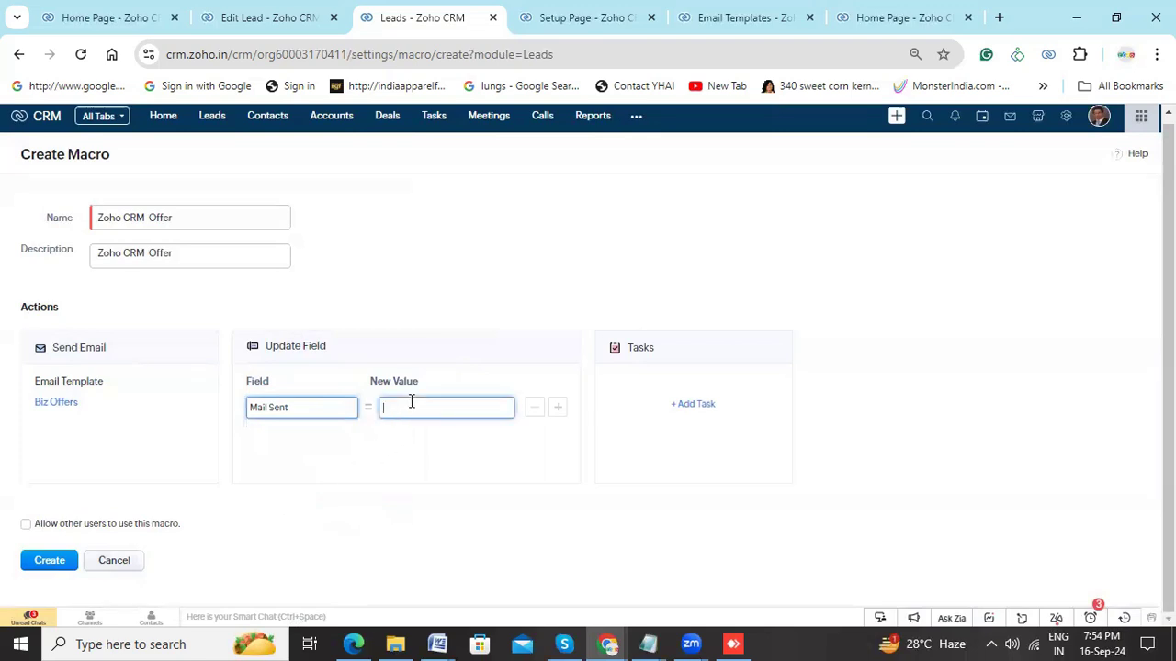
drag(192, 218, 2, 221)
key(ctrl+c)
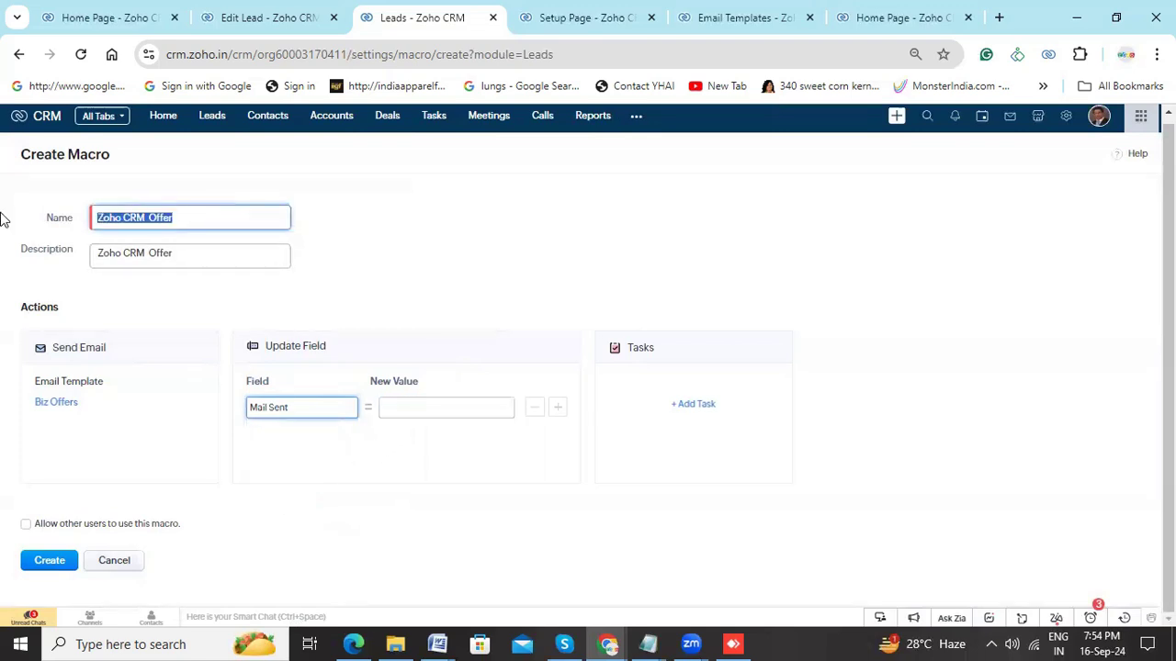
click(464, 405)
key(ctrl+v)
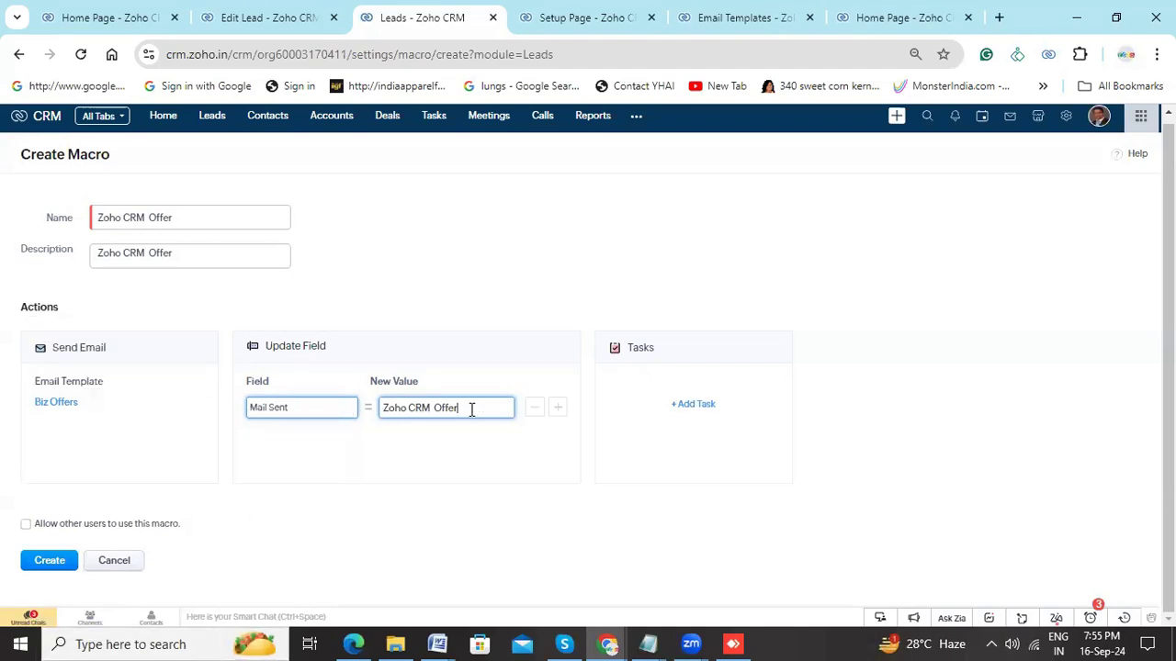
click(43, 564)
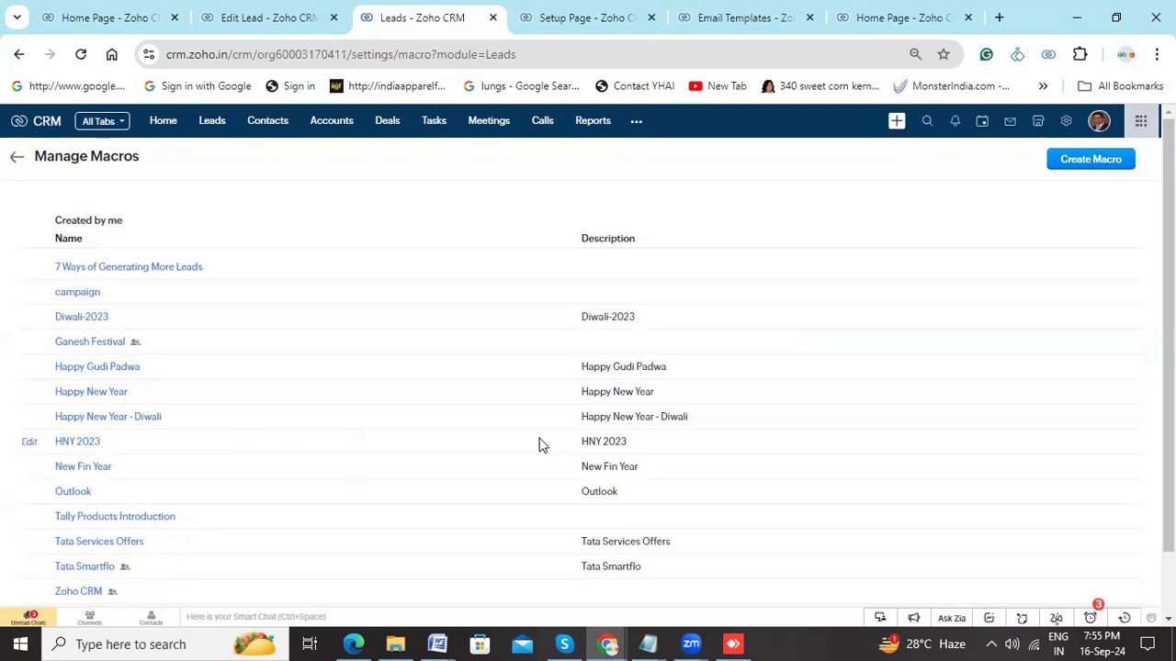
click(19, 161)
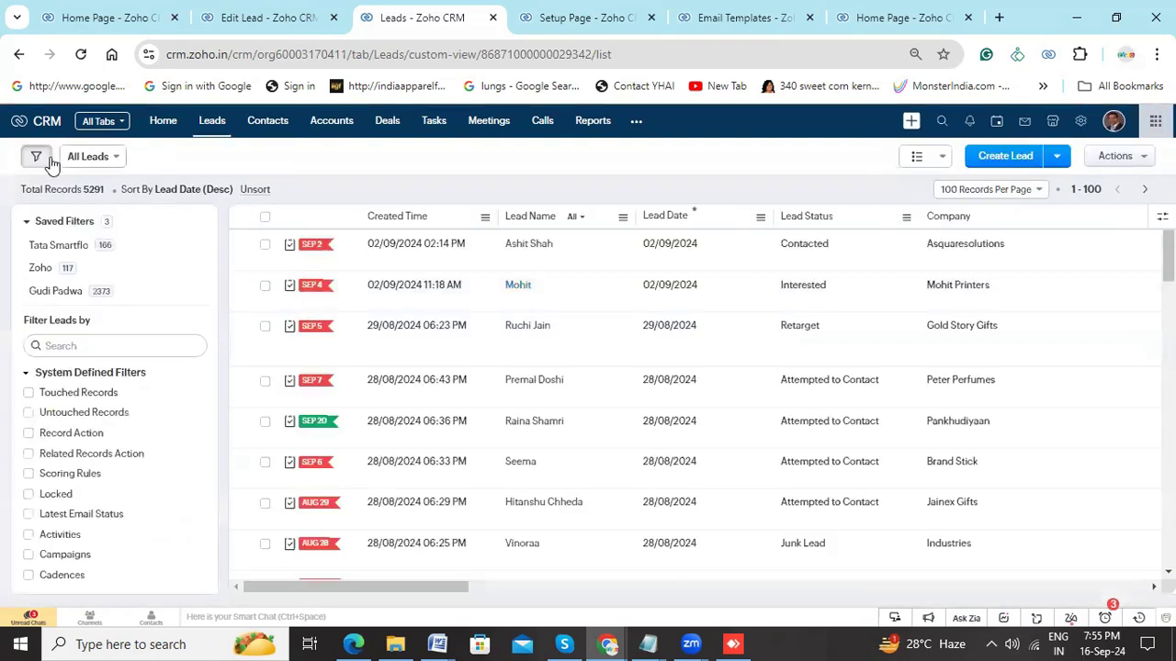
- Try the Leads list at 10 records per page and restore it to 100 records per page
click(266, 217)
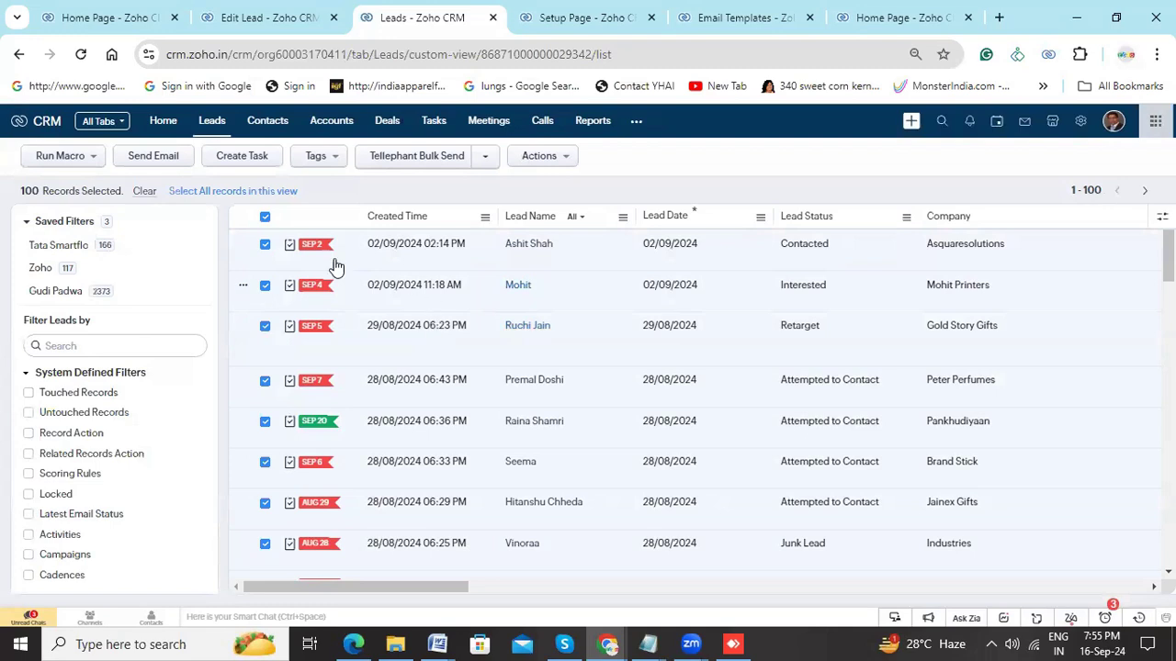
click(266, 218)
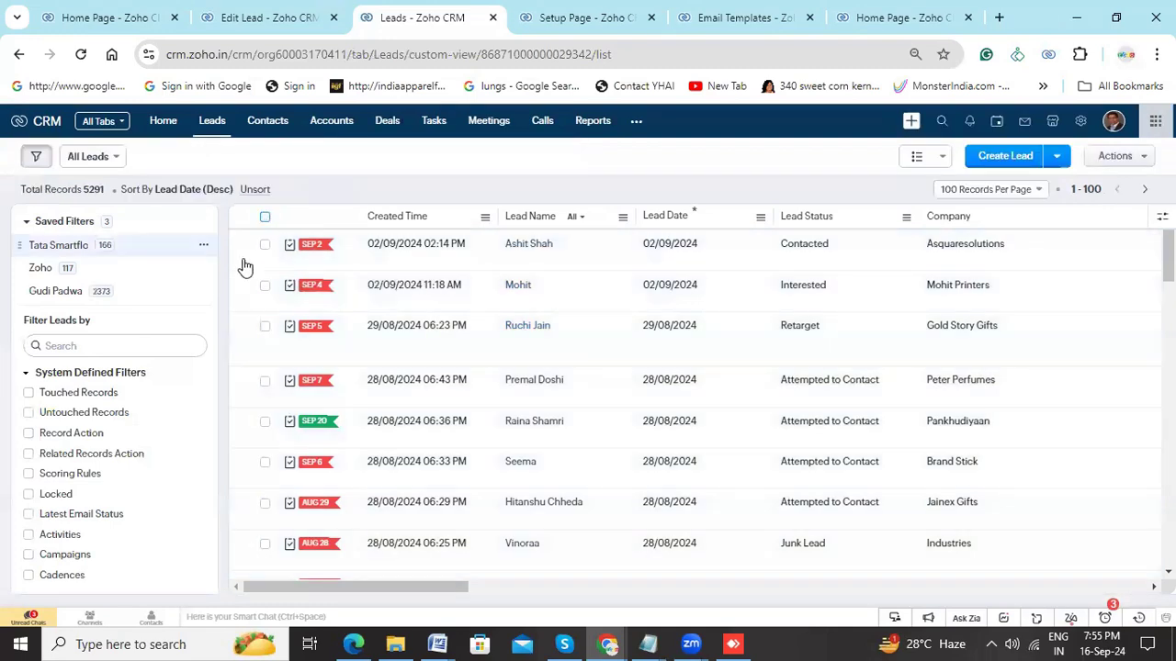
click(1034, 192)
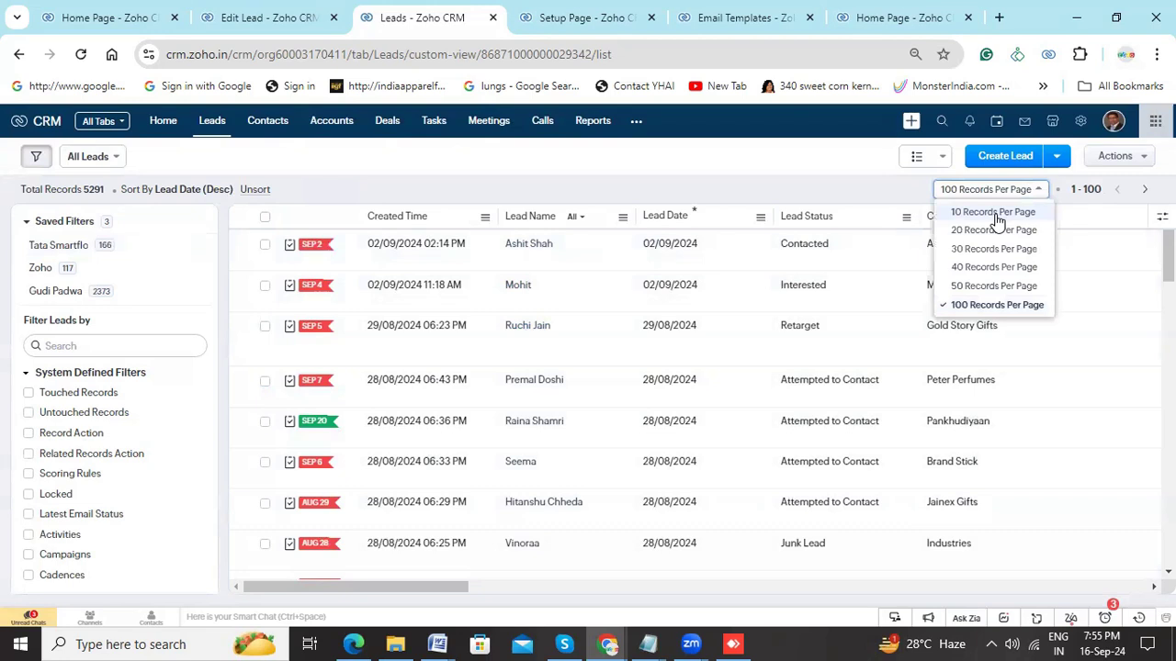
click(996, 215)
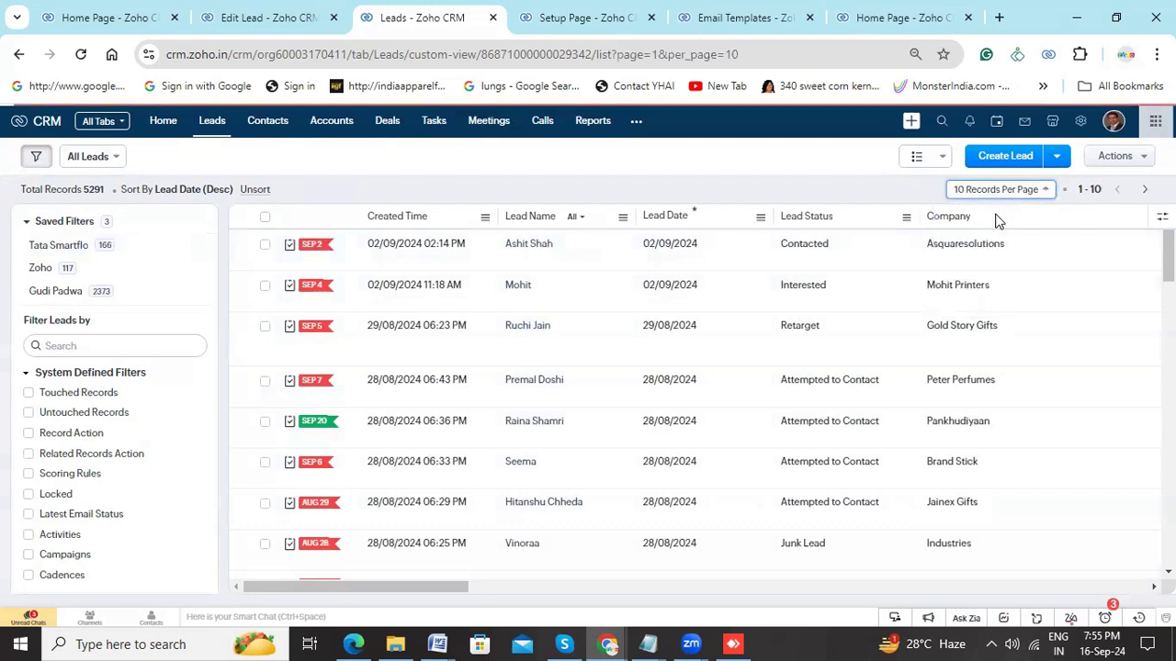
click(1040, 191)
click(981, 306)
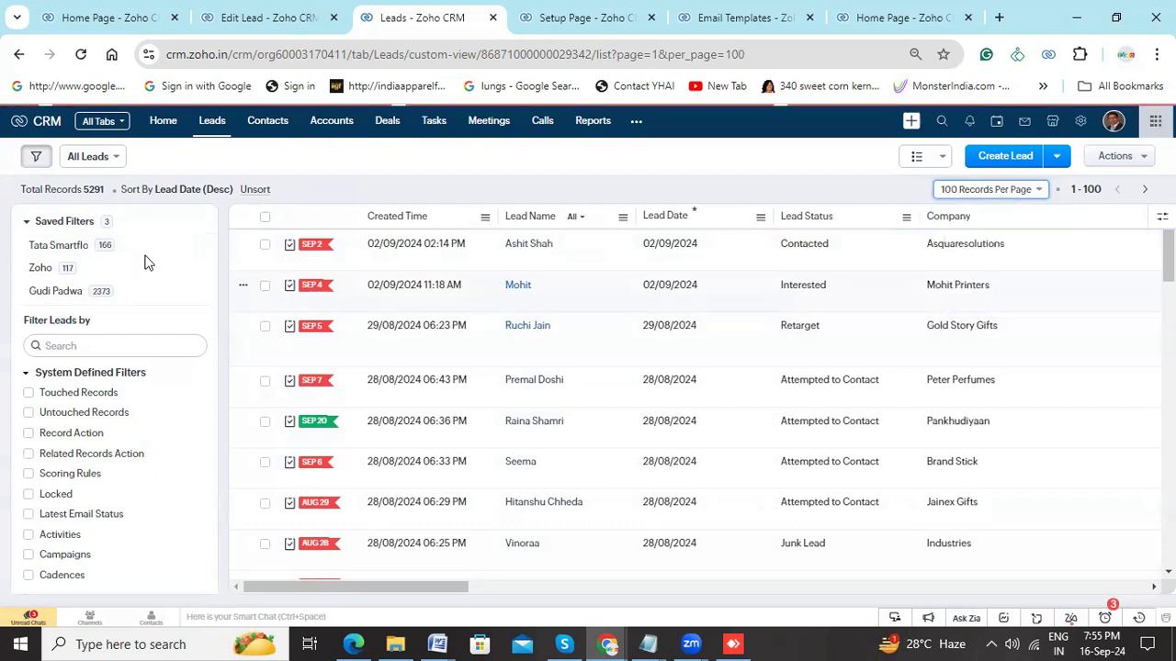
- Select all leads on the first three pages of the Leads list
click(265, 218)
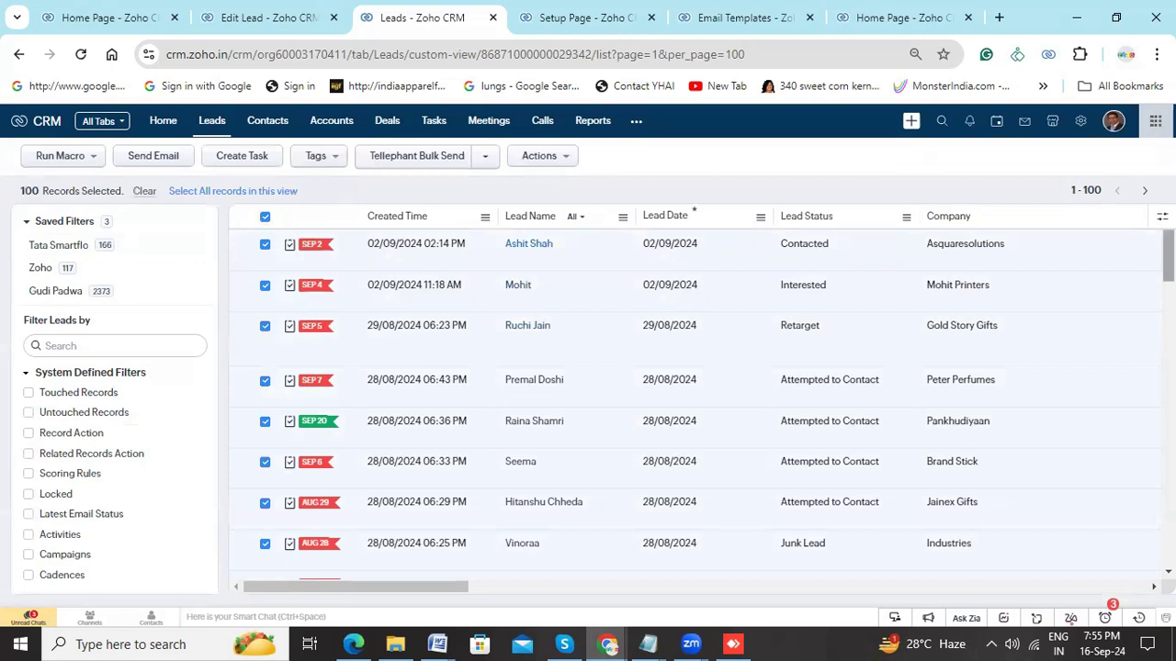
click(1145, 190)
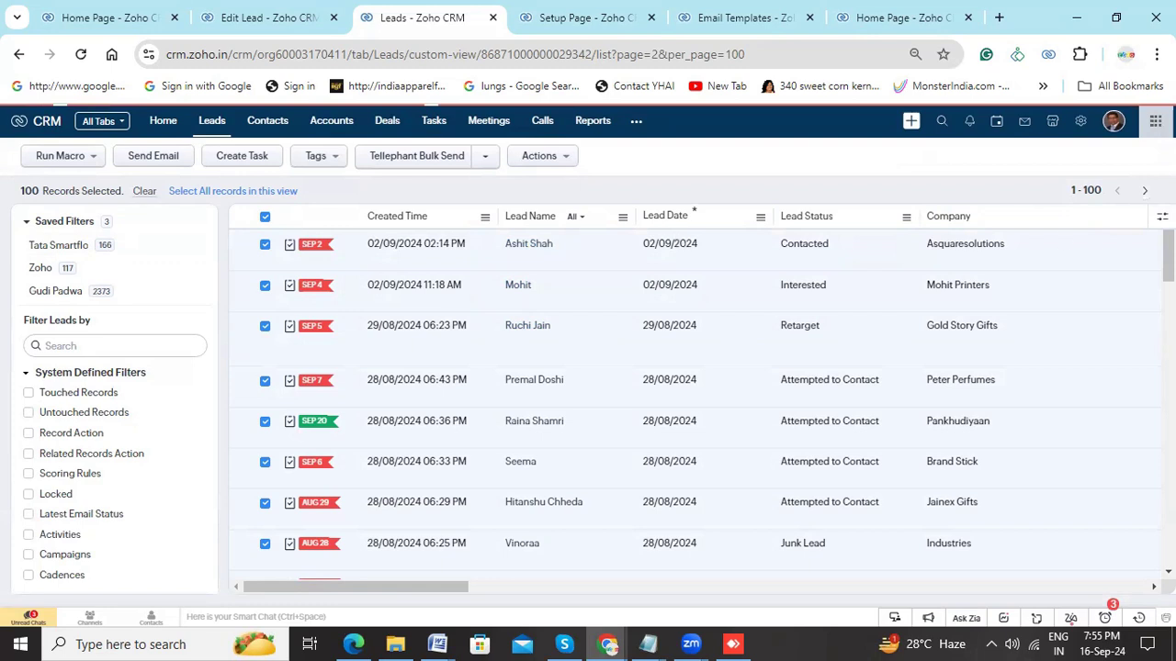
click(264, 219)
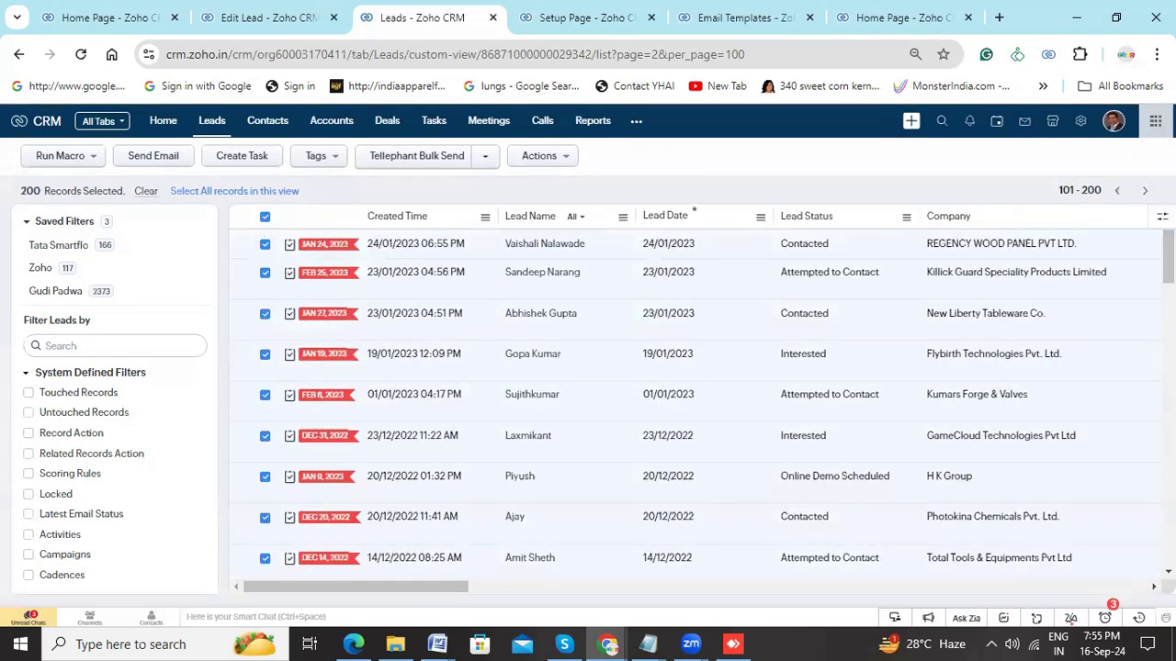
click(1145, 191)
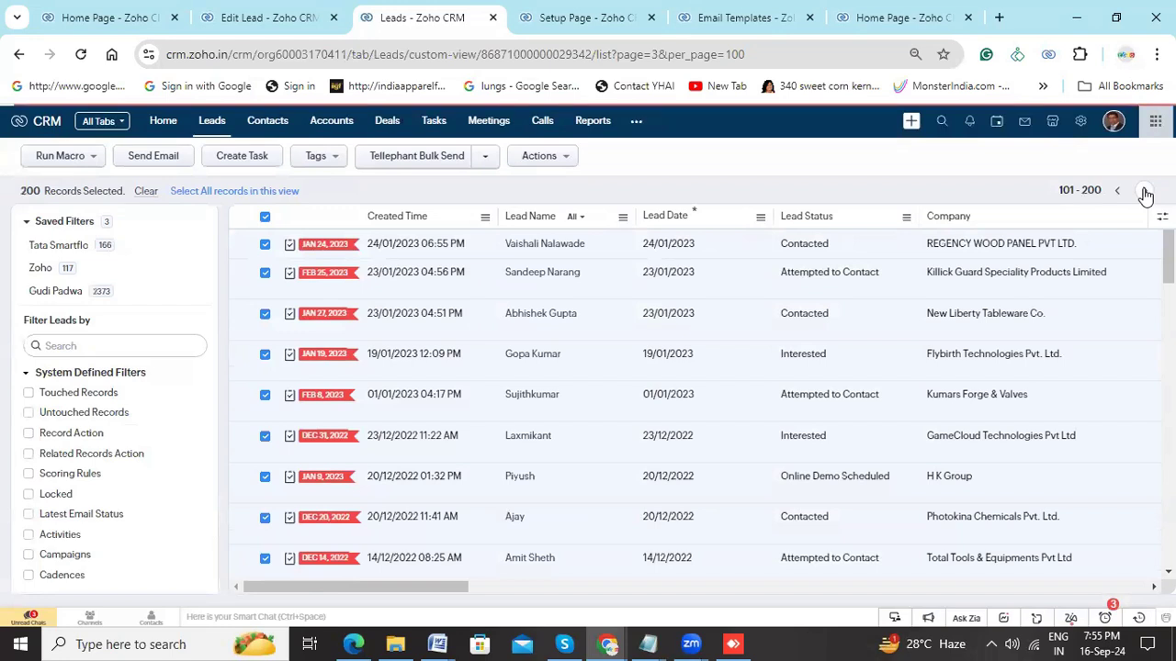
click(264, 221)
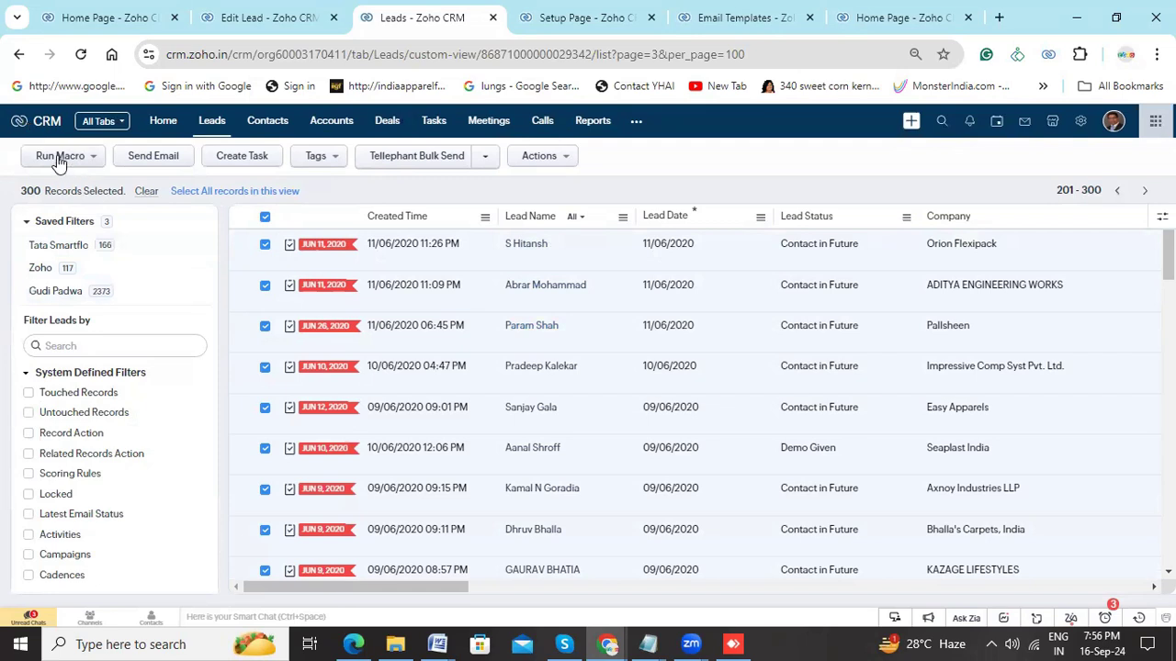
- Look through the available macros, choose Zoho CRM Offer for the selected leads to review its actions, and cancel the run
click(92, 161)
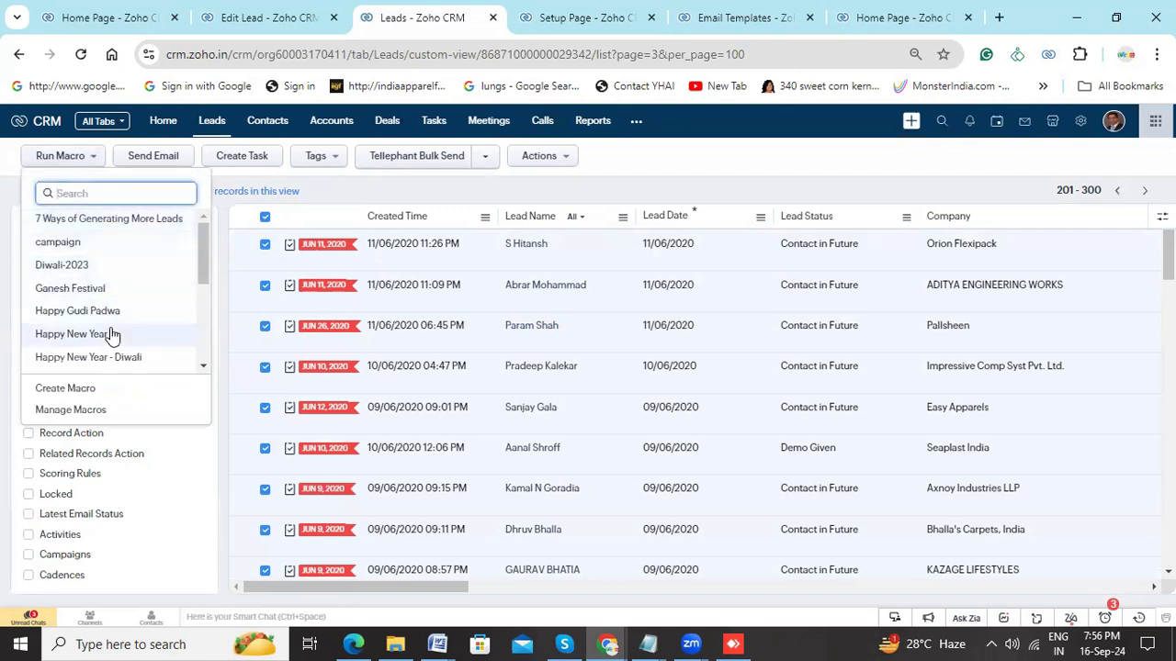
scroll(112, 335, down, 2)
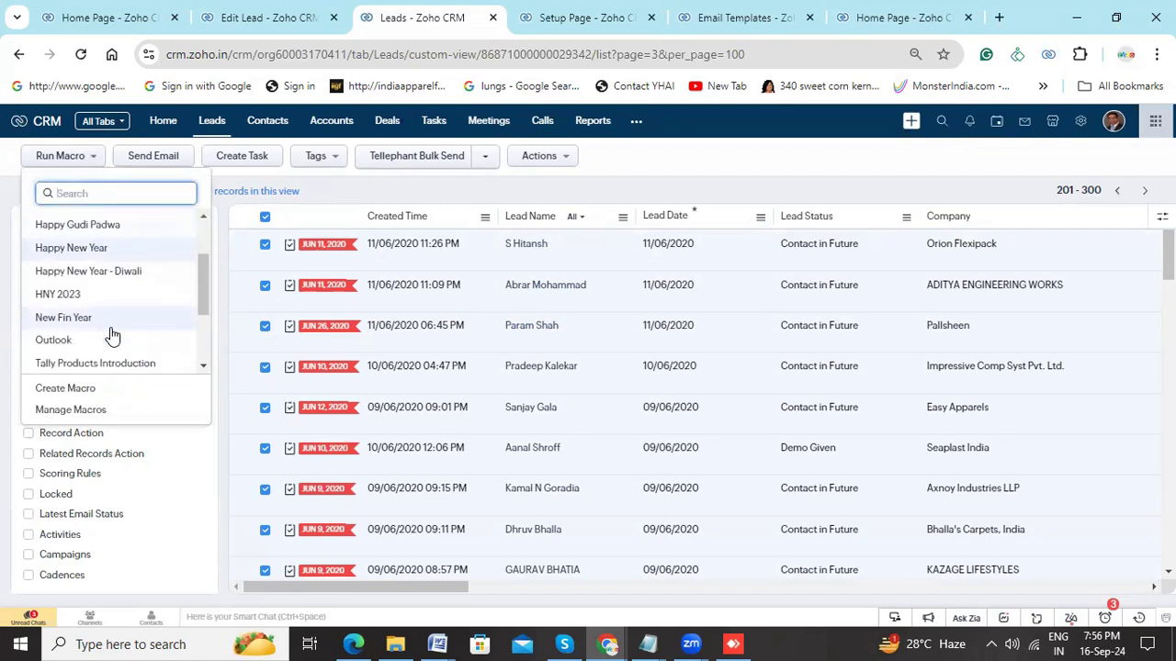
scroll(112, 334, down, 2)
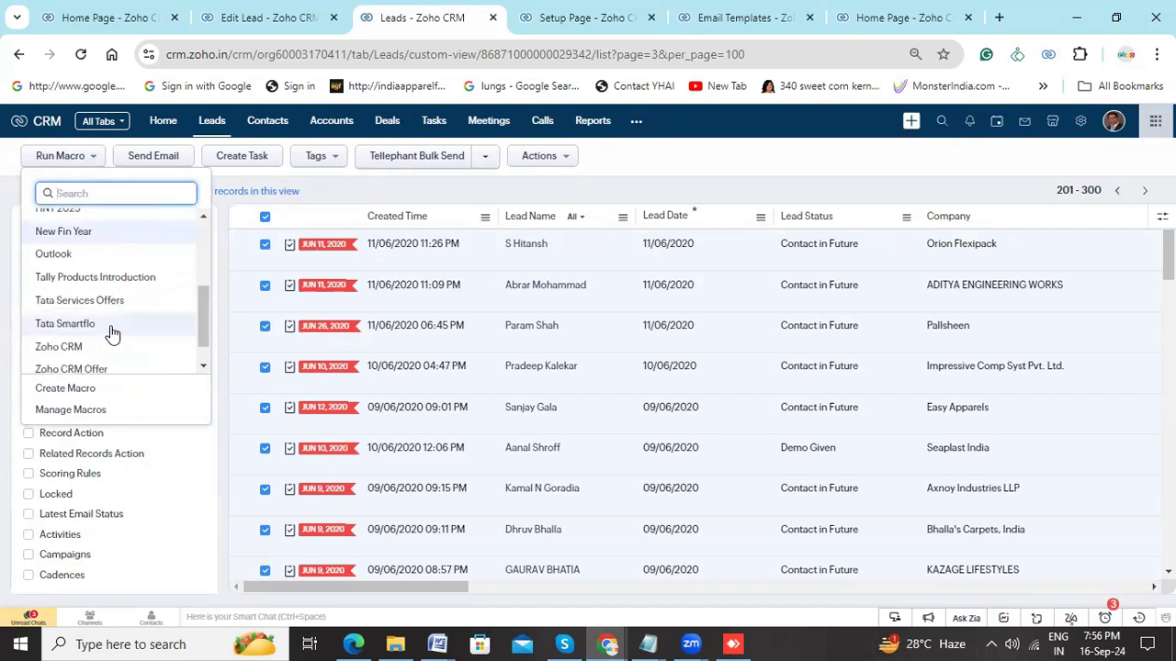
scroll(112, 334, down, 1)
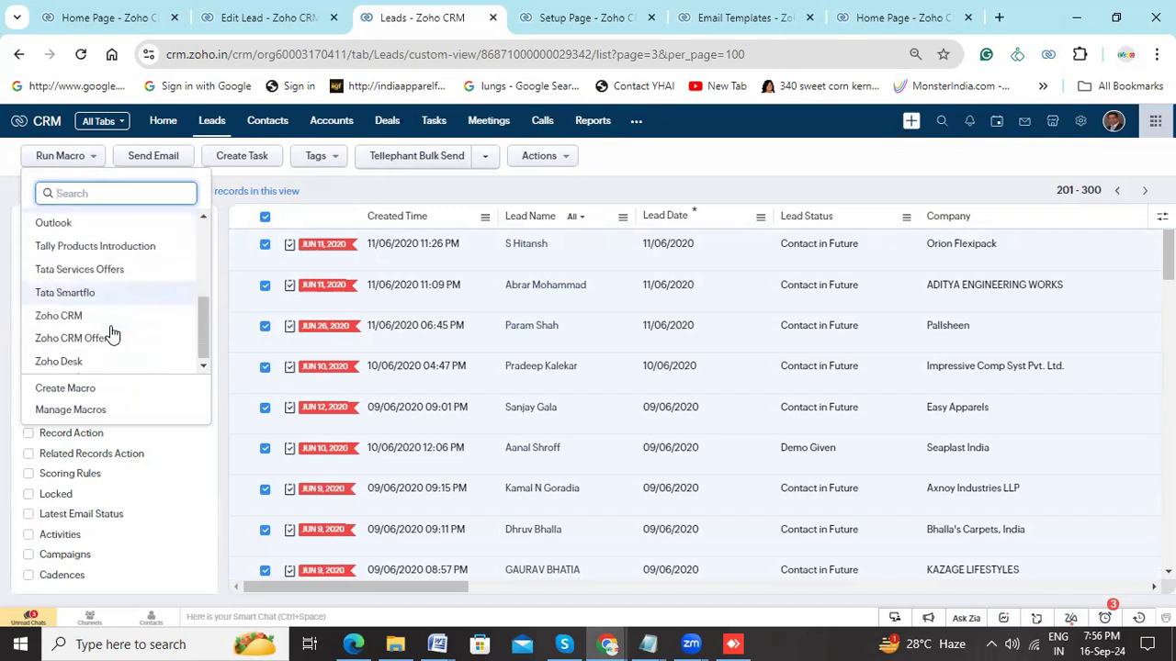
scroll(112, 334, up, 10)
scroll(112, 333, up, 1)
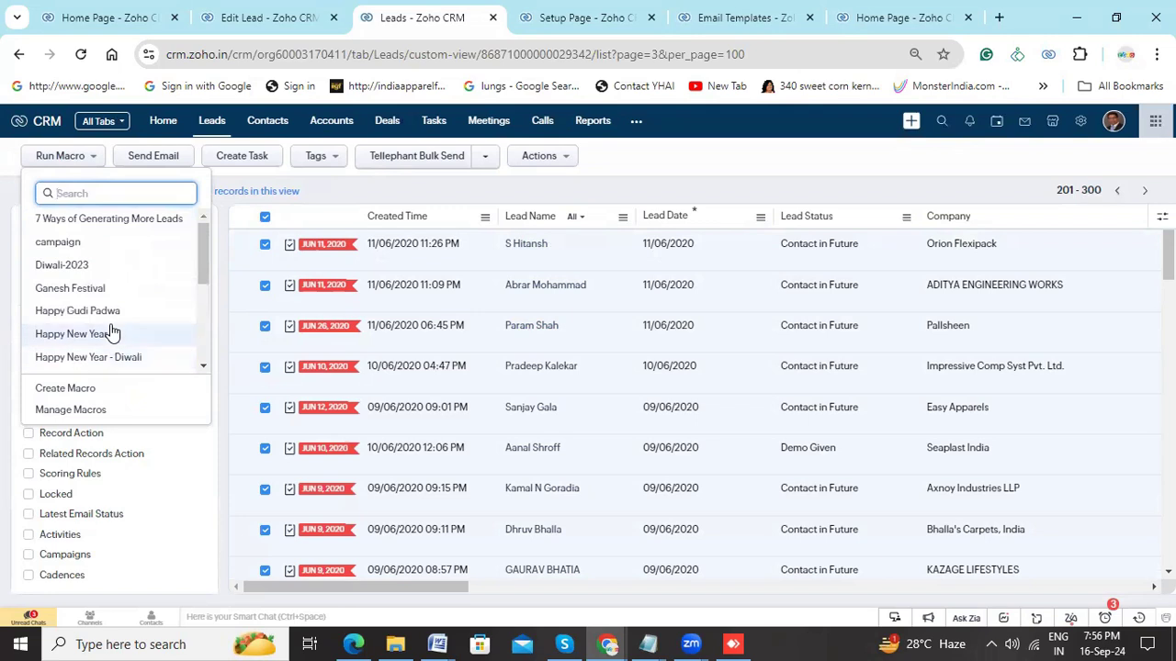
mouse_move(203, 254)
mouse_down()
mouse_move(204, 341)
mouse_move(205, 236)
mouse_up()
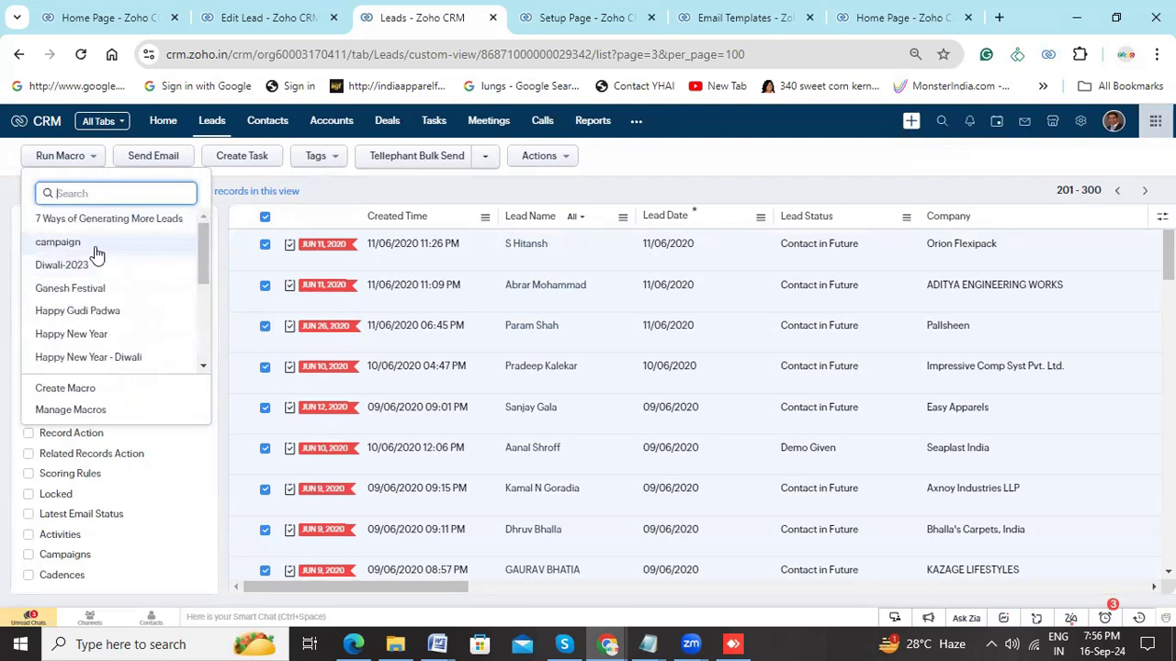
scroll(131, 266, down, 2)
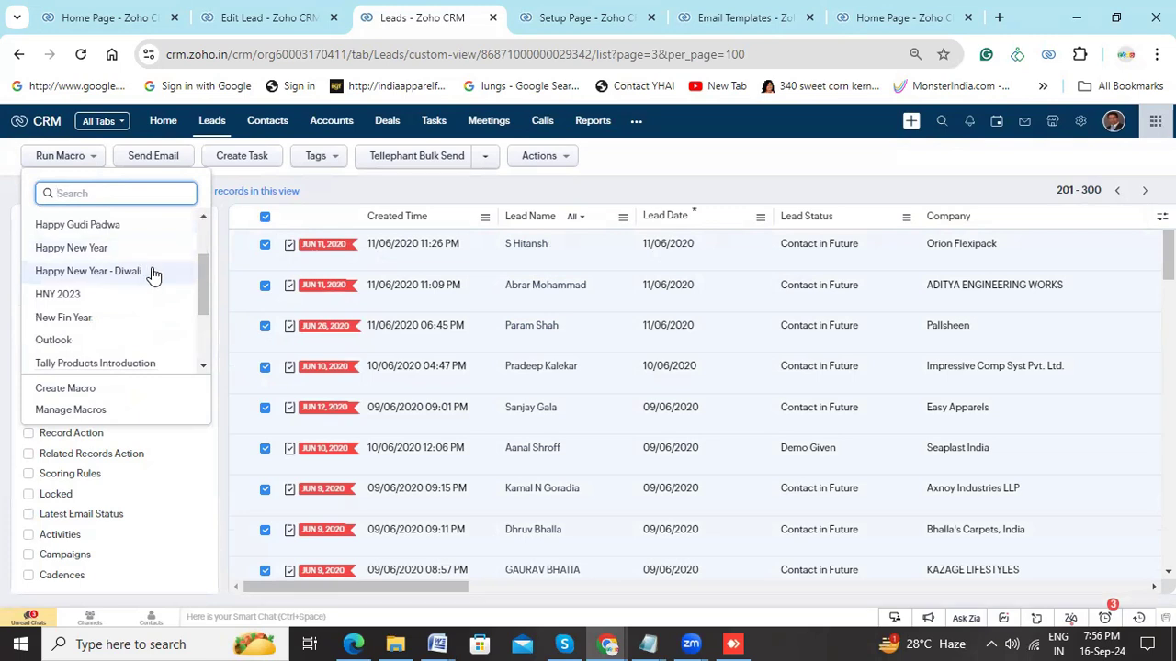
scroll(127, 303, down, 2)
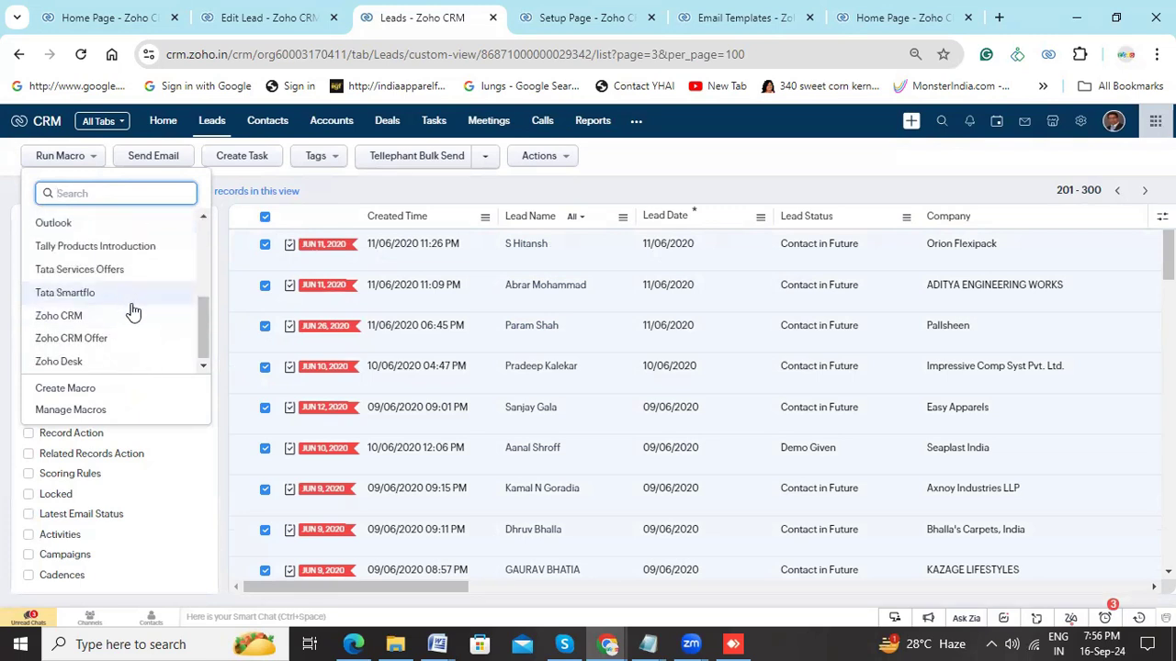
click(88, 337)
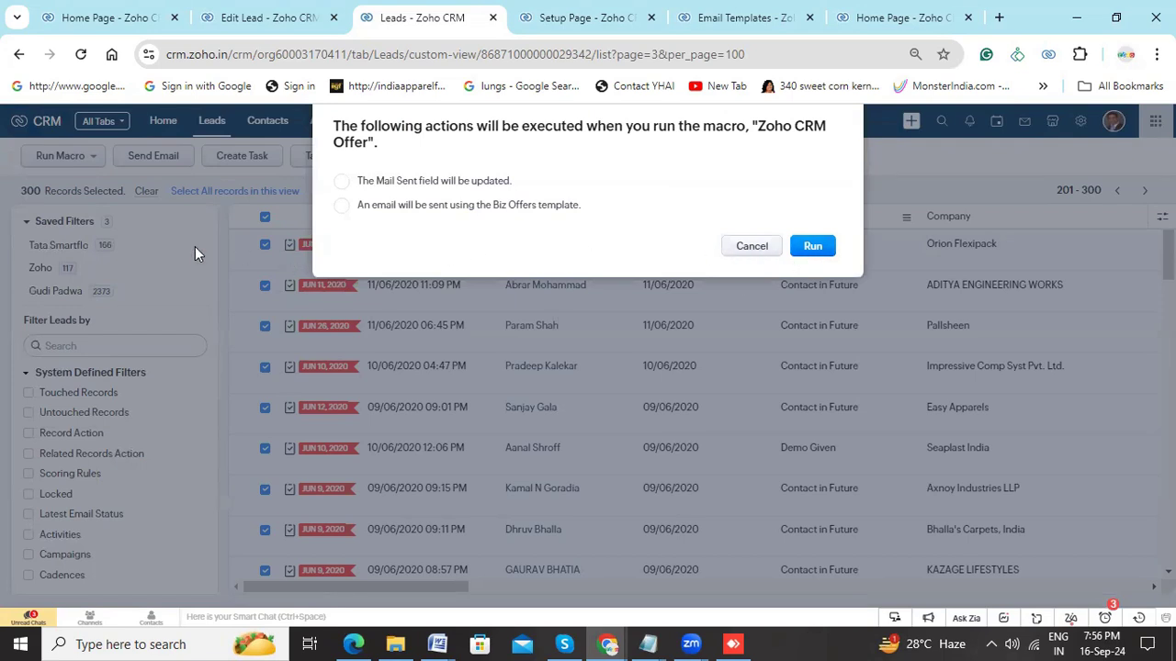
click(750, 248)
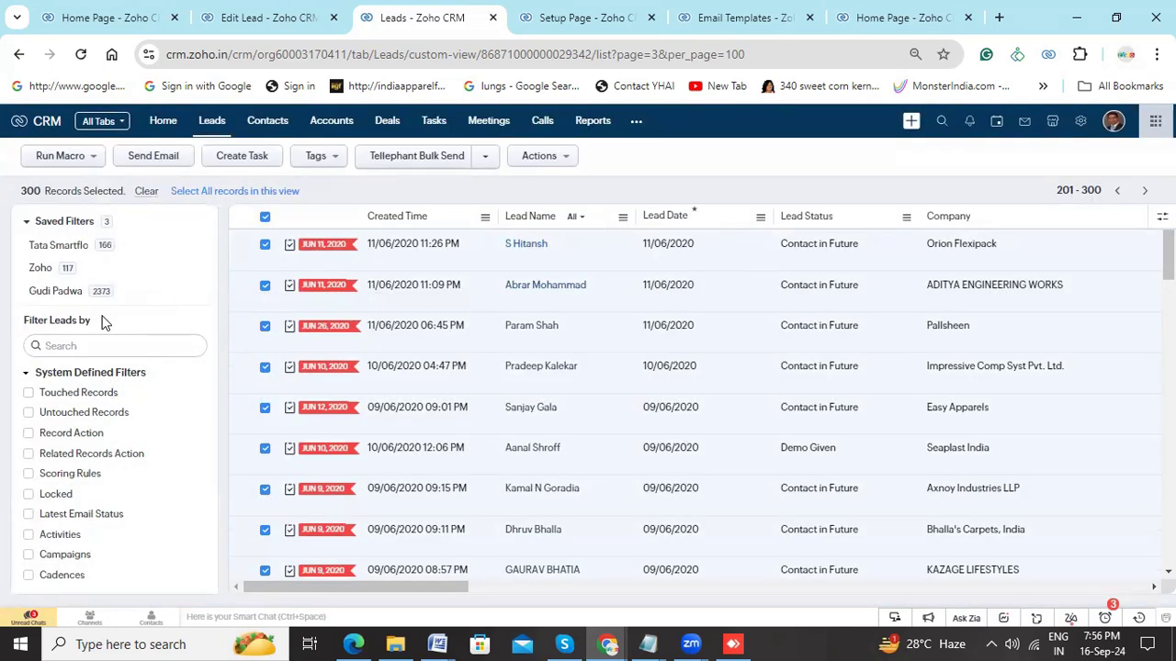
- Search the lead filters for "mail" and enable the Mail Sent filter with the condition "is empty"
click(89, 342)
click(73, 346)
text(mail)
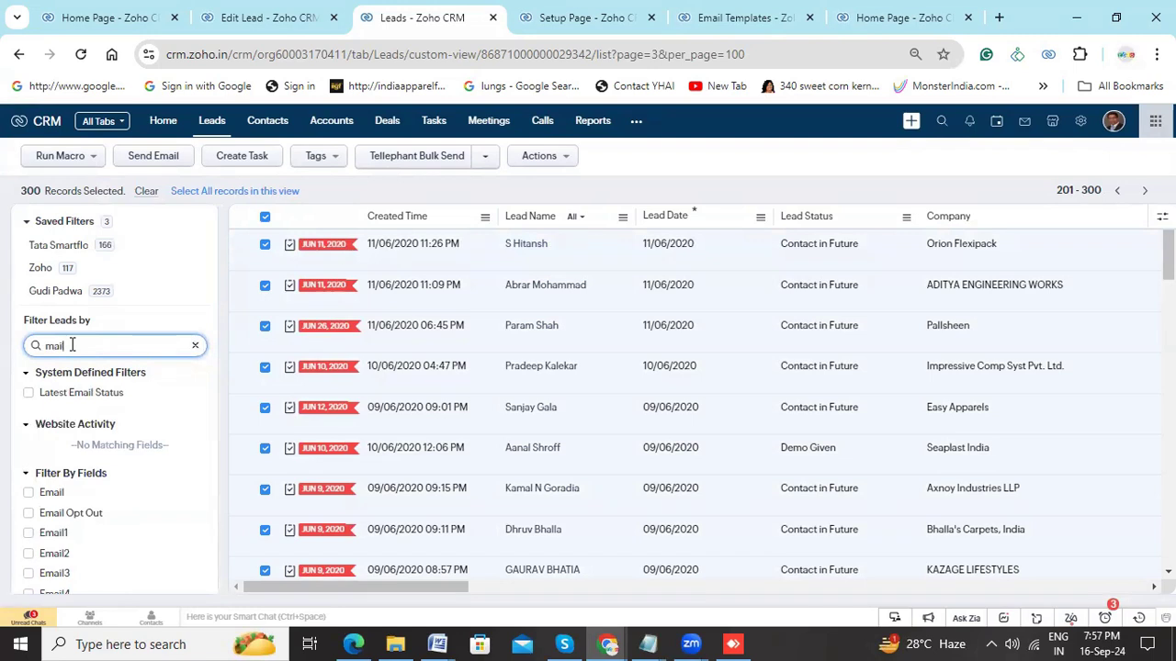
scroll(105, 516, down, 3)
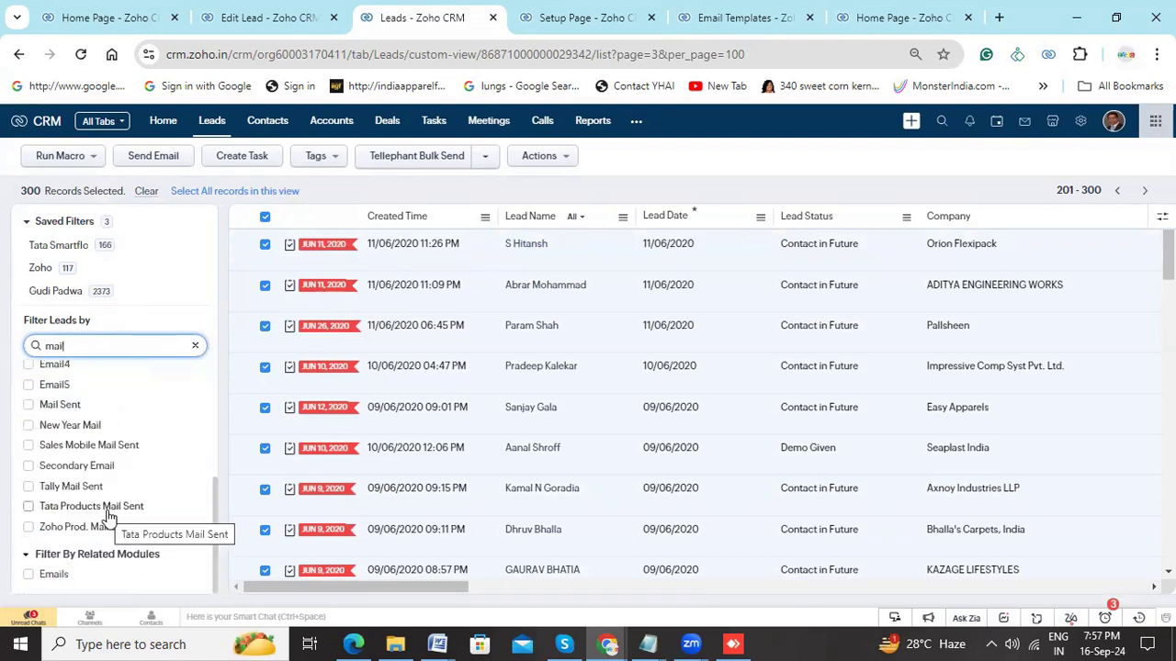
click(28, 404)
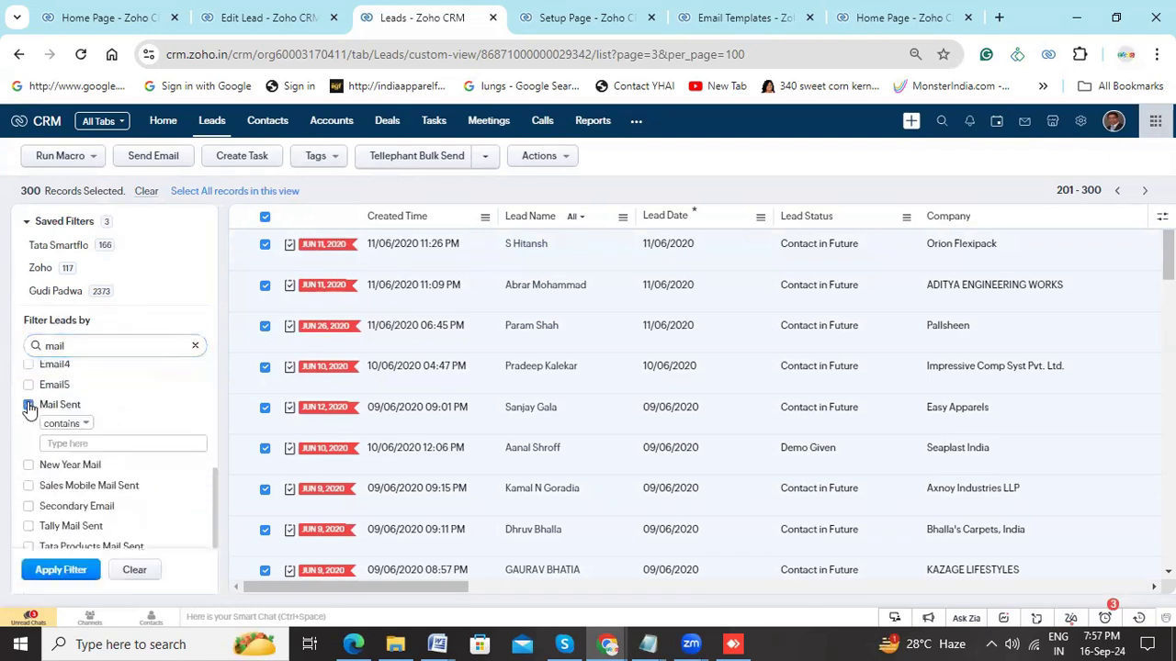
click(84, 424)
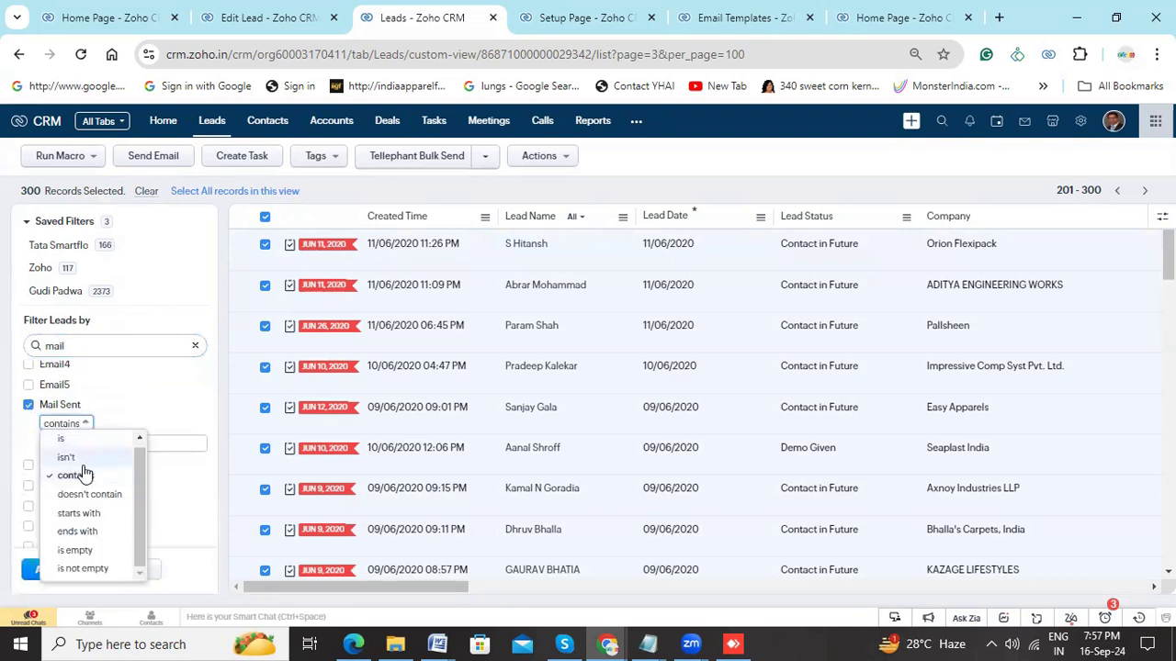
click(87, 550)
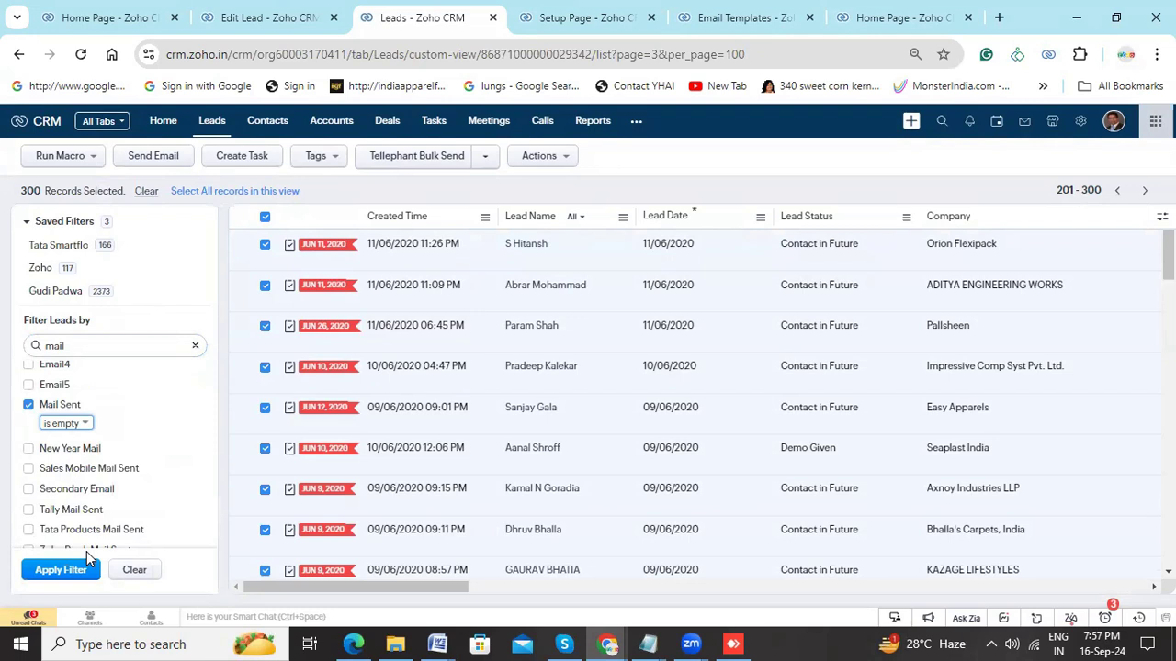
- Set the Mail Sent filter condition to "isn't" Zoho CRM Offer and apply the filter
click(81, 425)
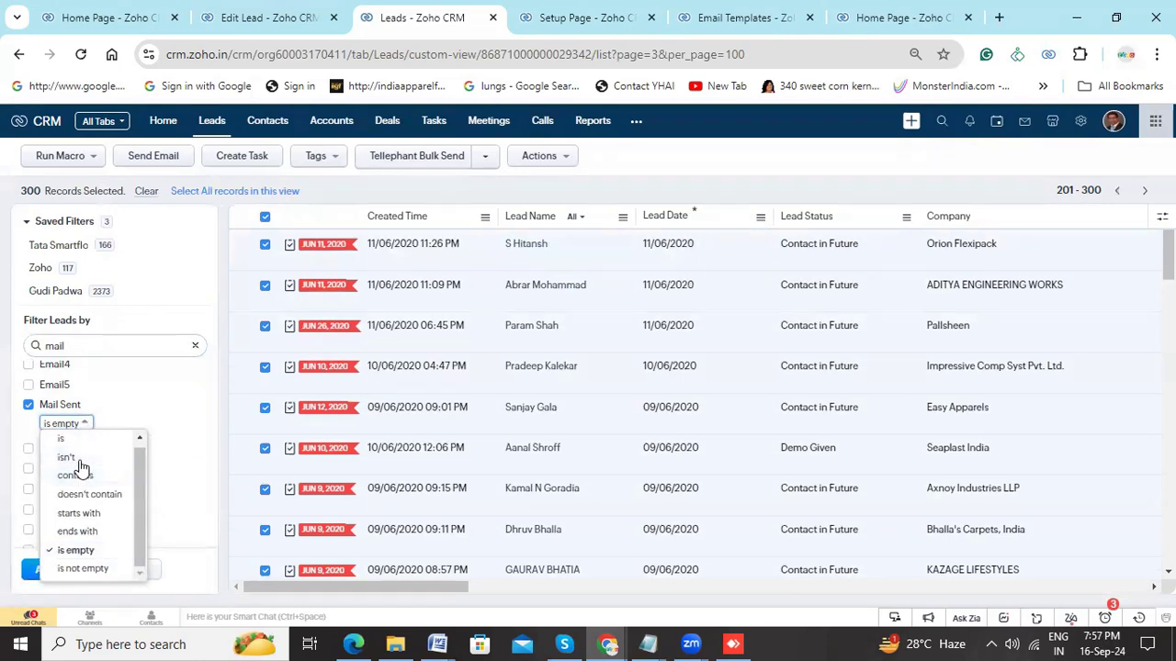
click(77, 458)
click(112, 446)
text(Zoho CRM Offer)
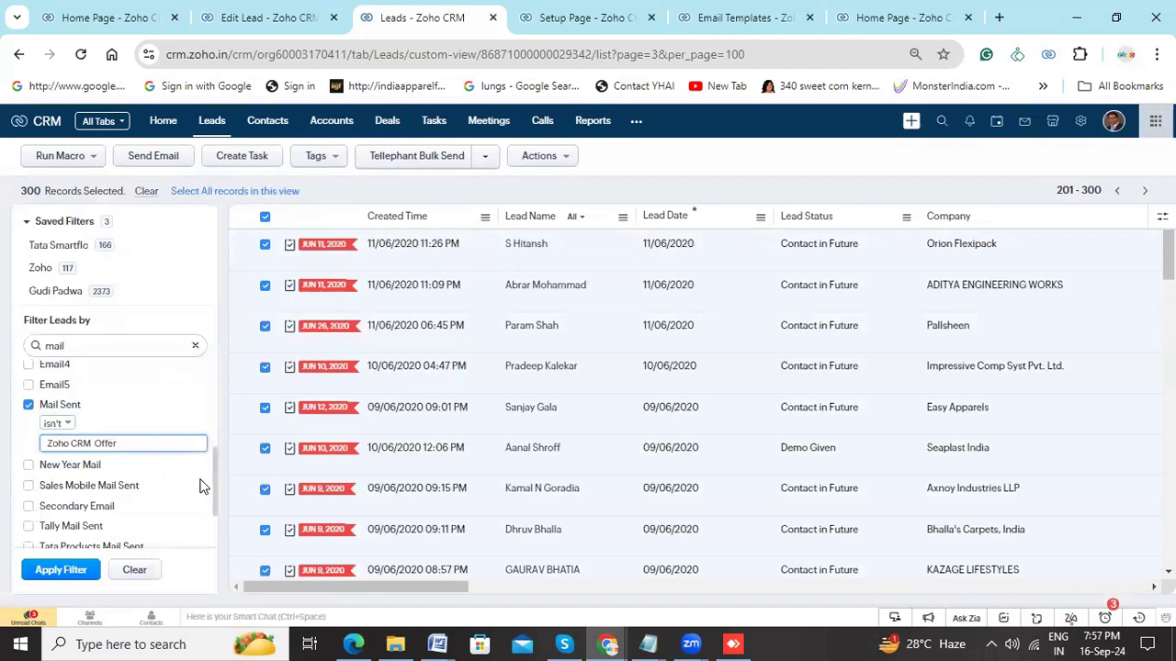
click(61, 571)
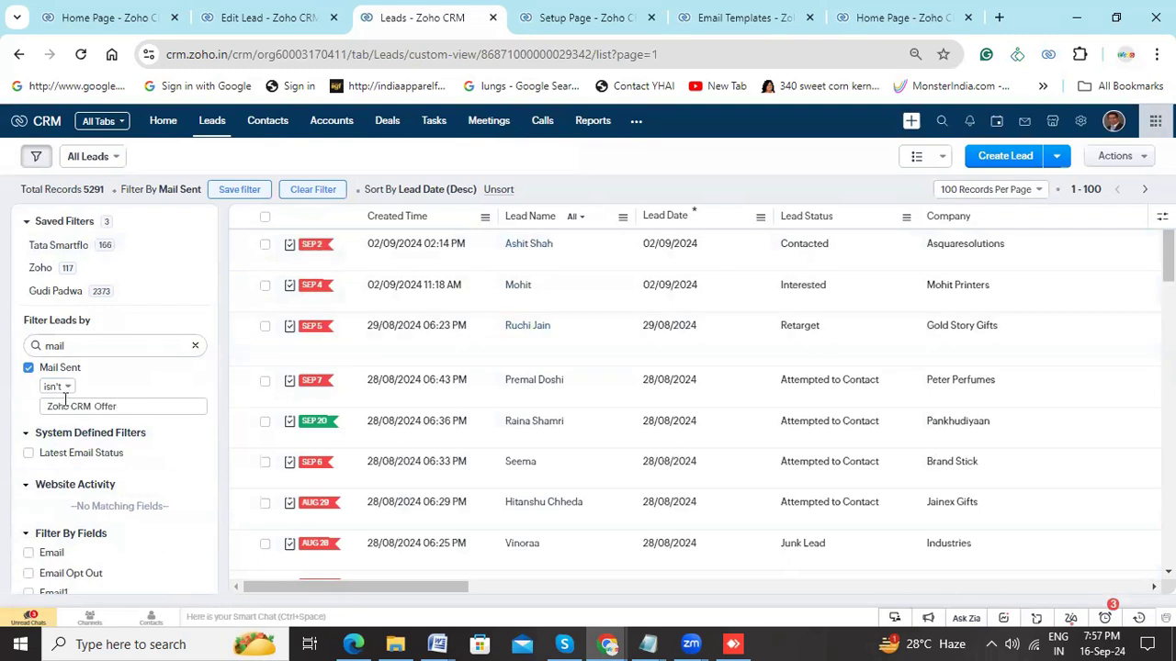
- Save the current filter as Zoho CRM Offer and open it from the saved filters
click(234, 191)
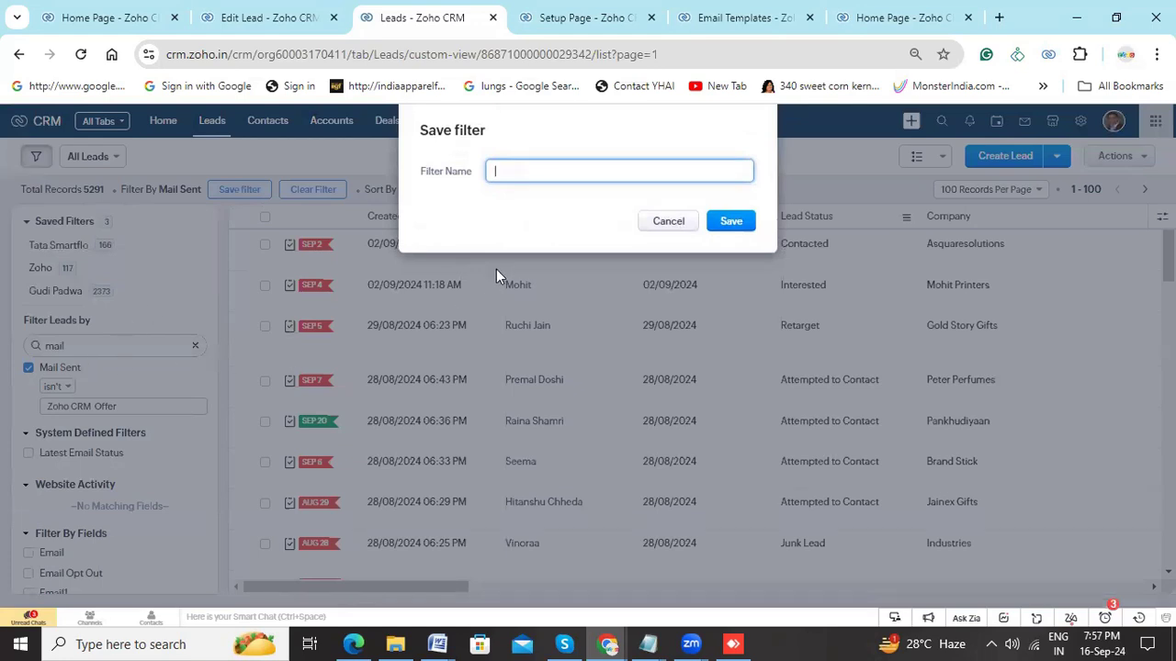
text(Zoho CRM Offer)
click(723, 228)
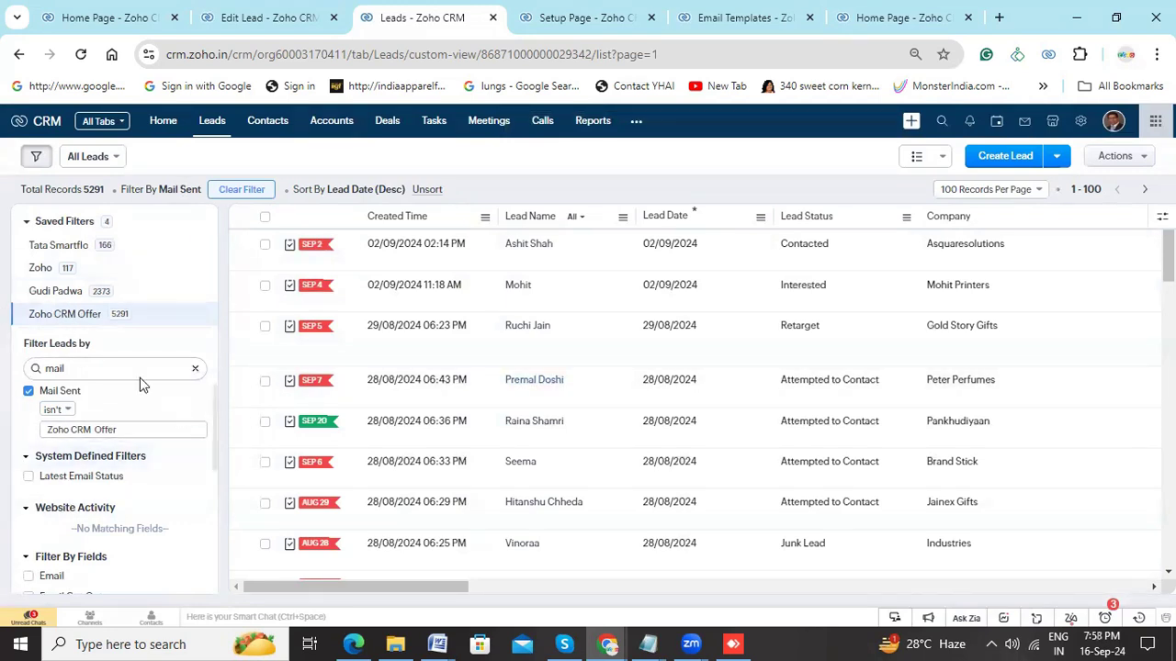
click(44, 321)
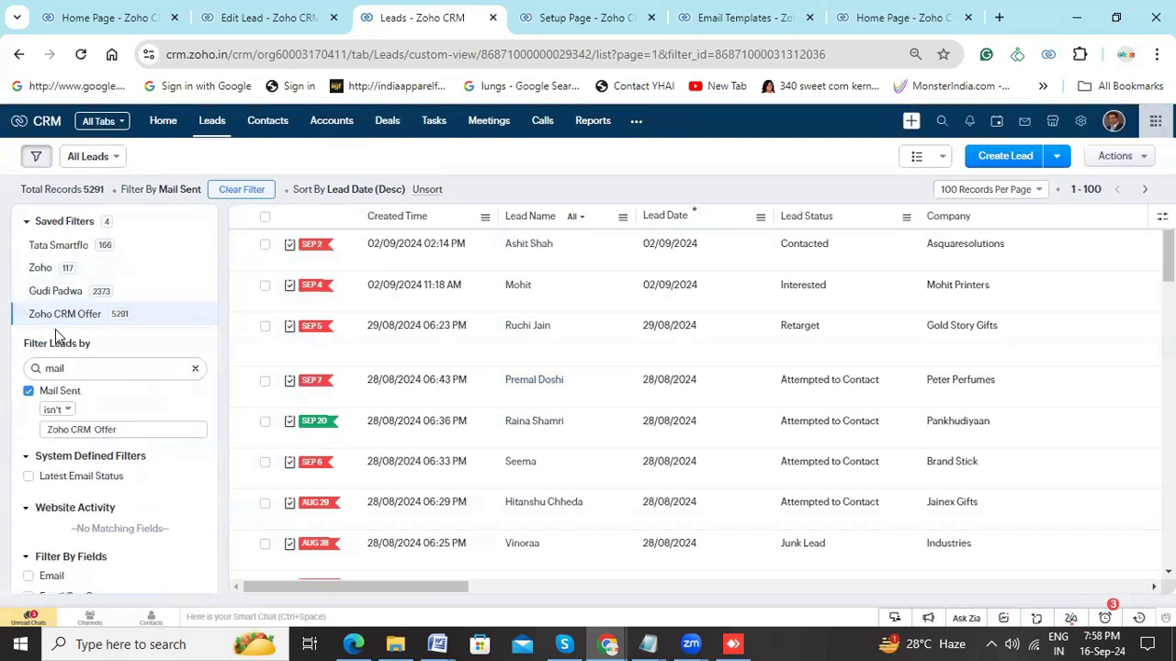
- Select all filtered leads on the page, choose the Zoho CRM Offer macro for them and cancel the run at its confirmation
click(265, 219)
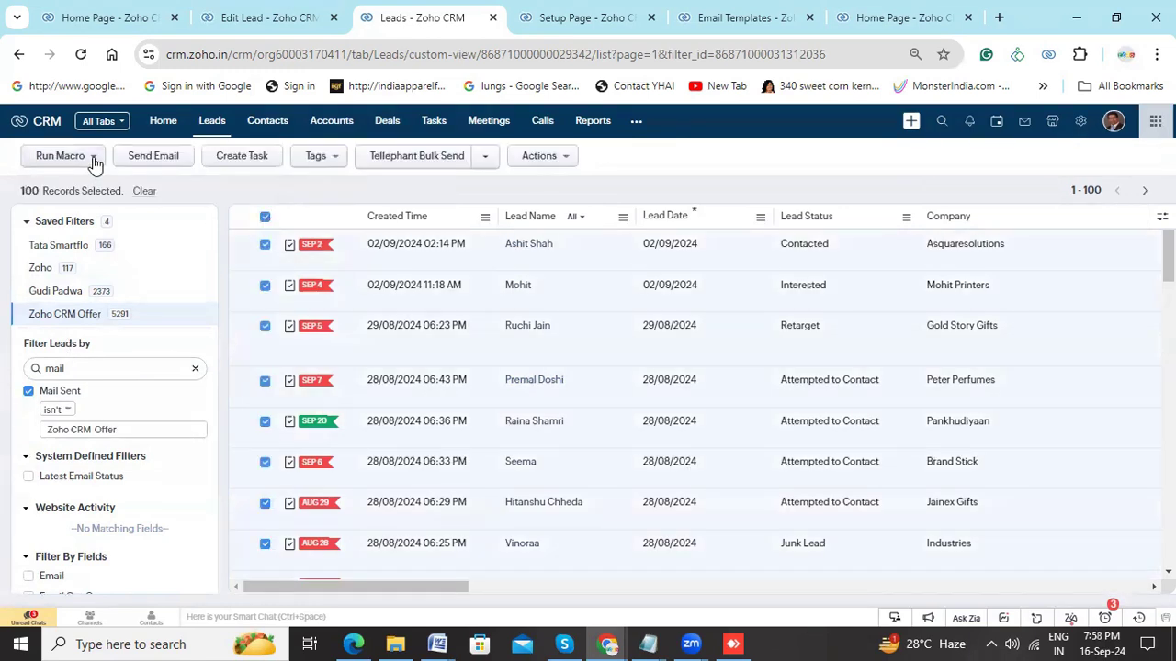
click(95, 158)
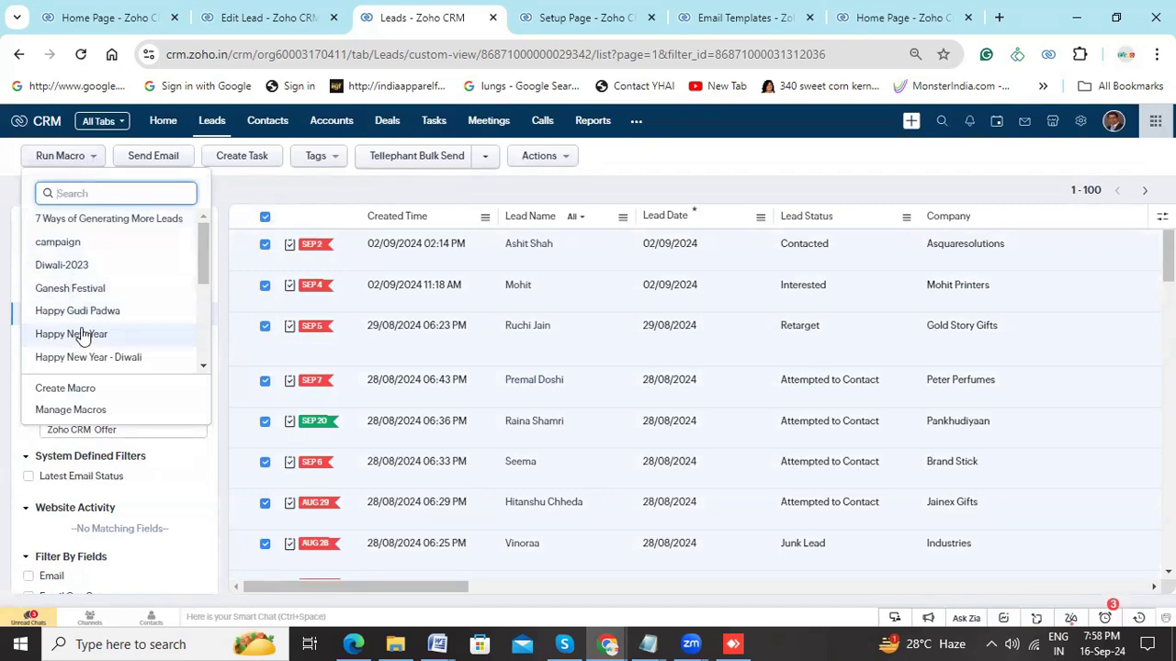
scroll(107, 315, down, 4)
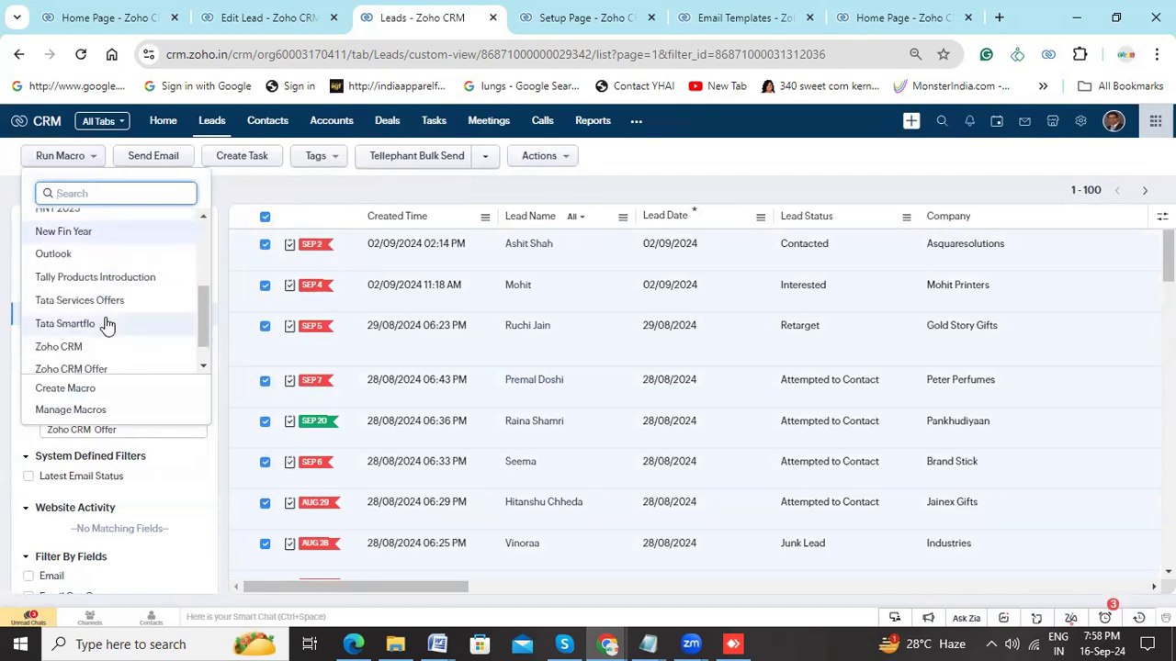
click(100, 368)
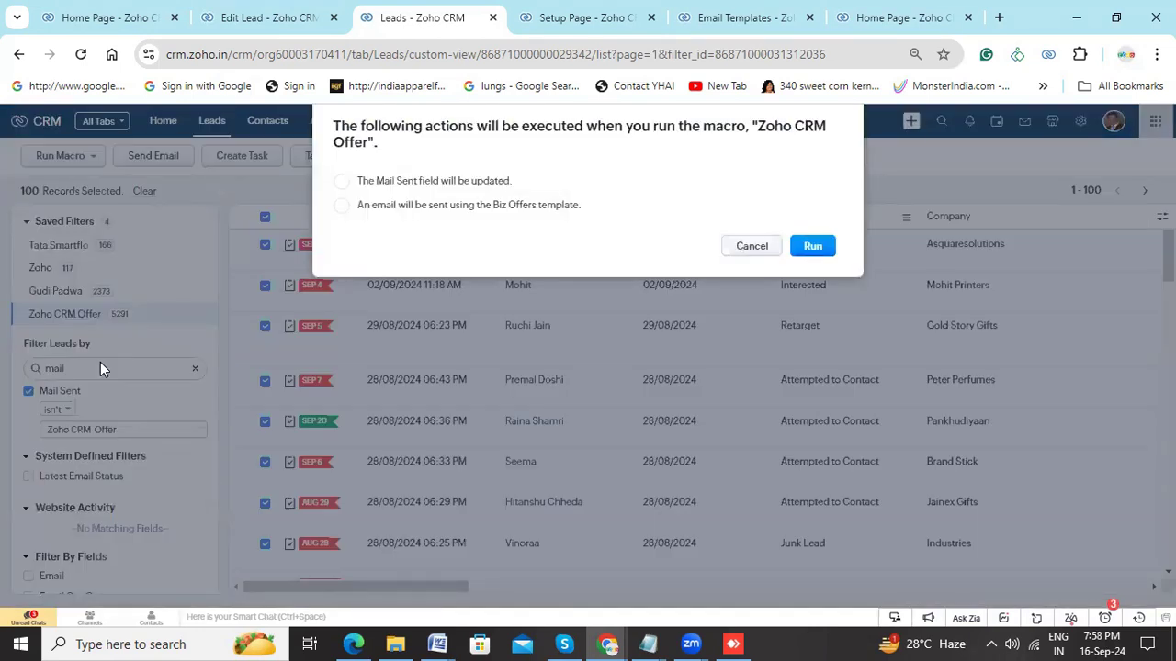
click(29, 390)
click(748, 246)
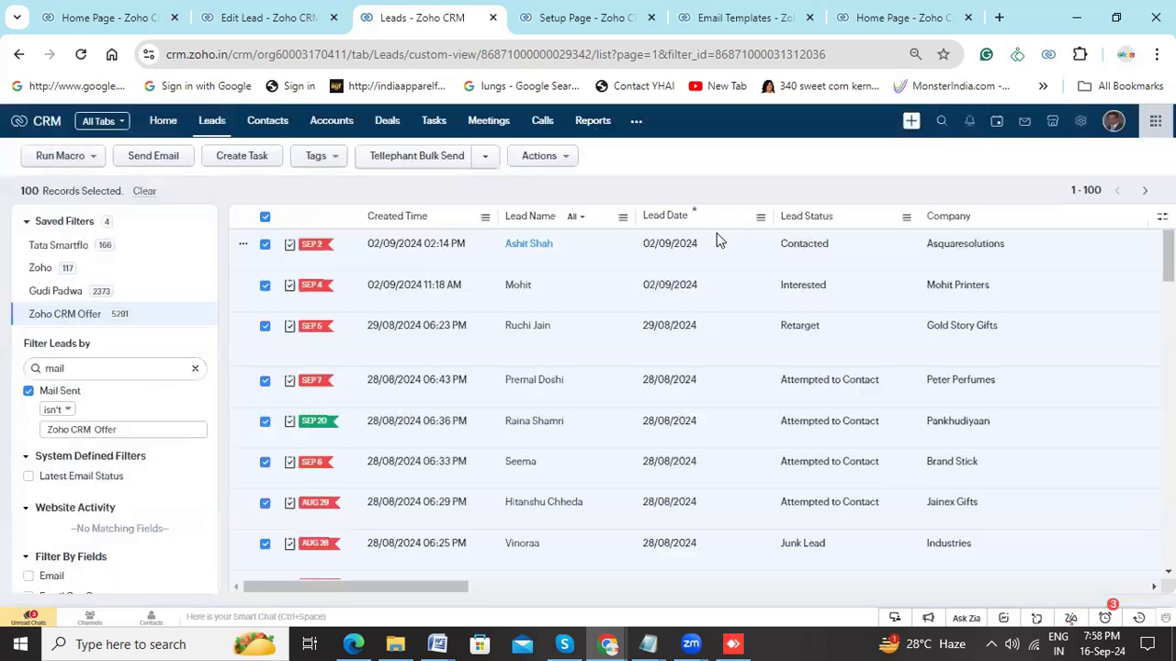